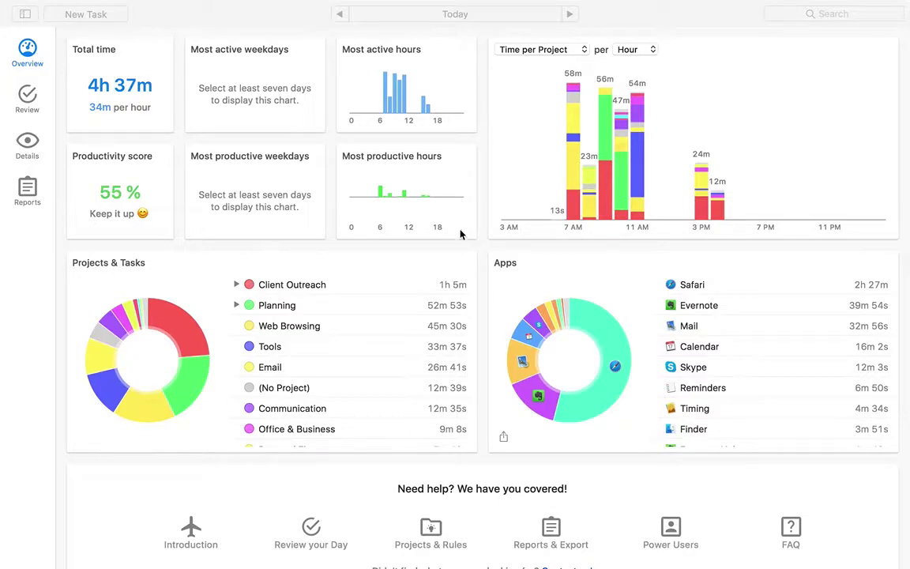
- Examine today's total time, productivity score, active hours and the Projects & Tasks breakdown in the overview
left_click(506, 202)
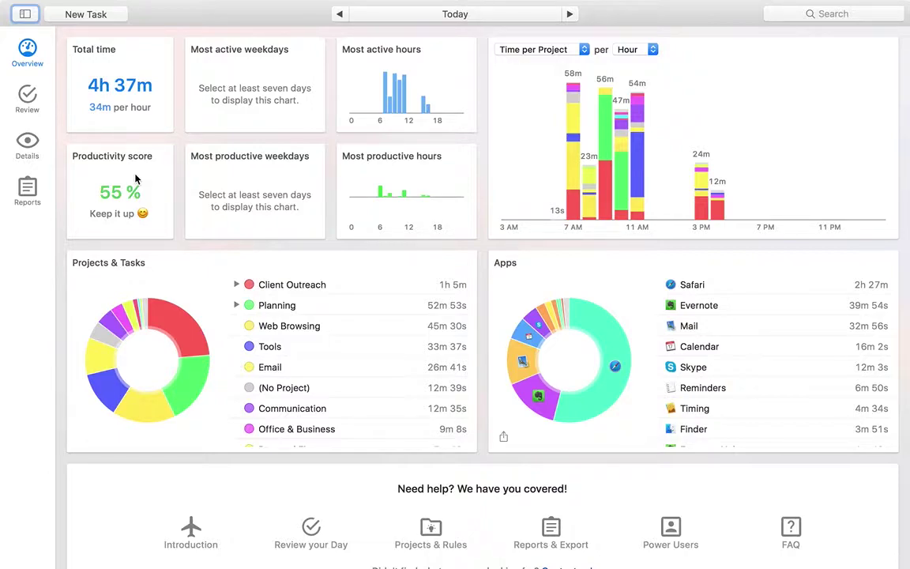
mouse_move(425, 143)
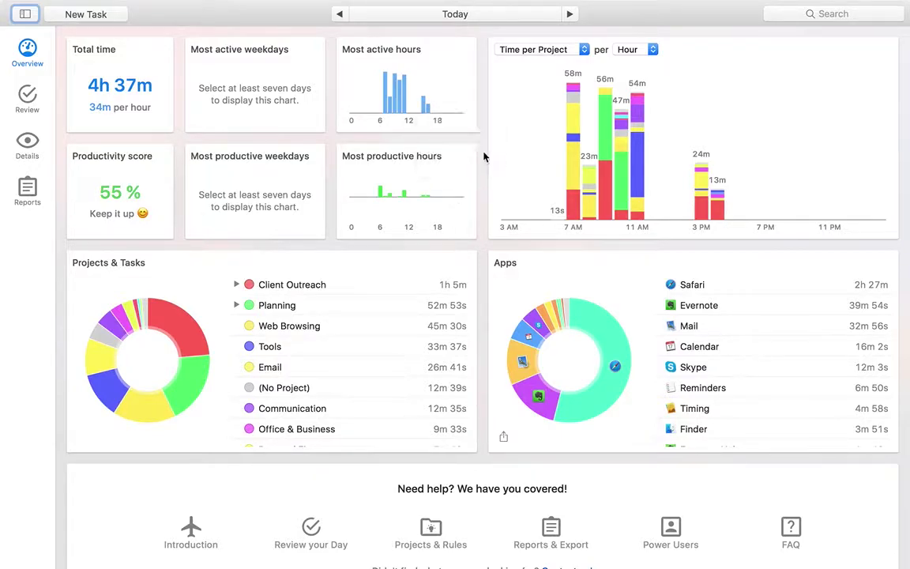
scroll(468, 289, "down", 2)
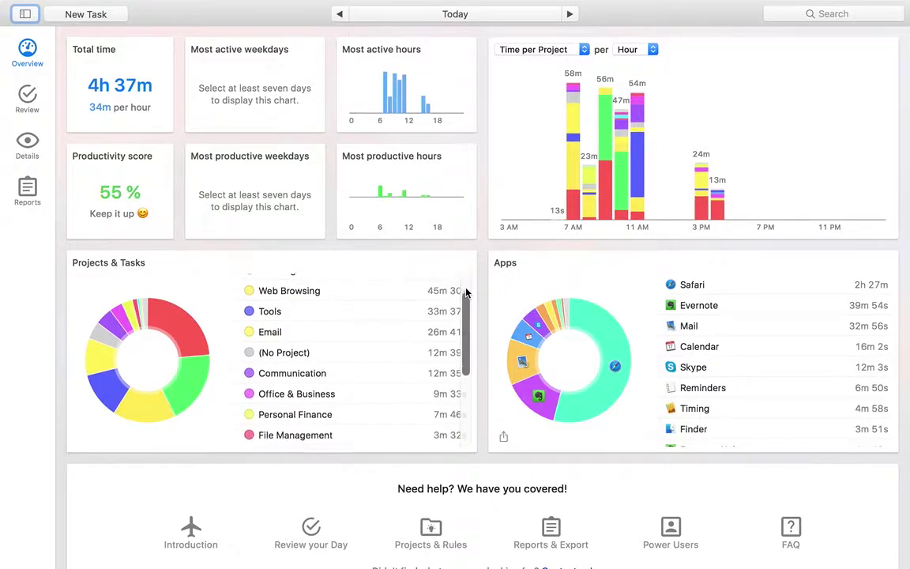
scroll(464, 294, "up", 2)
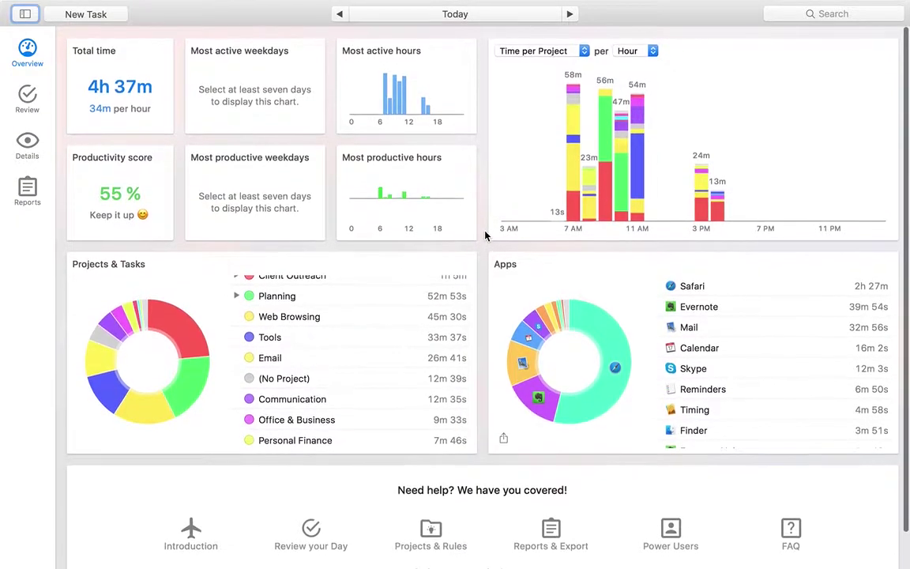
mouse_move(455, 233)
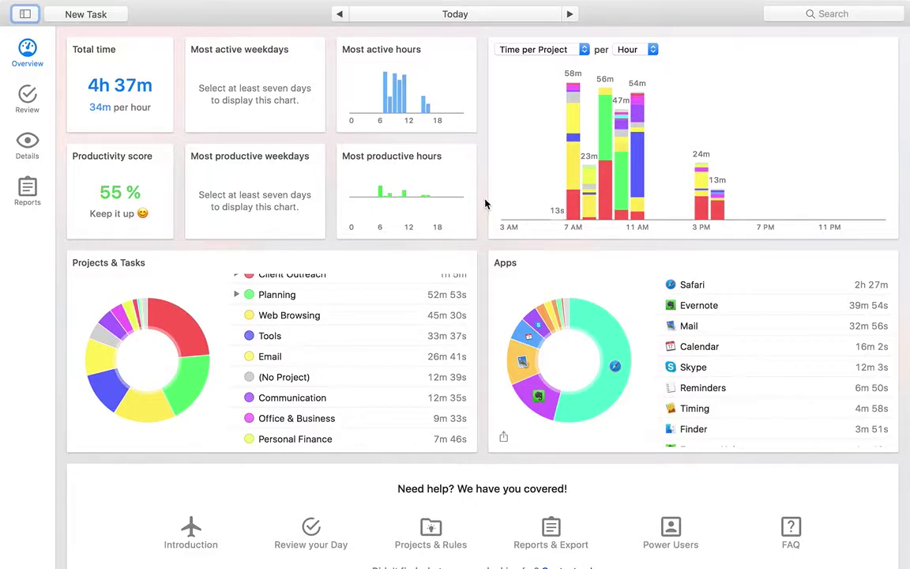
scroll(350, 317, "up", 2)
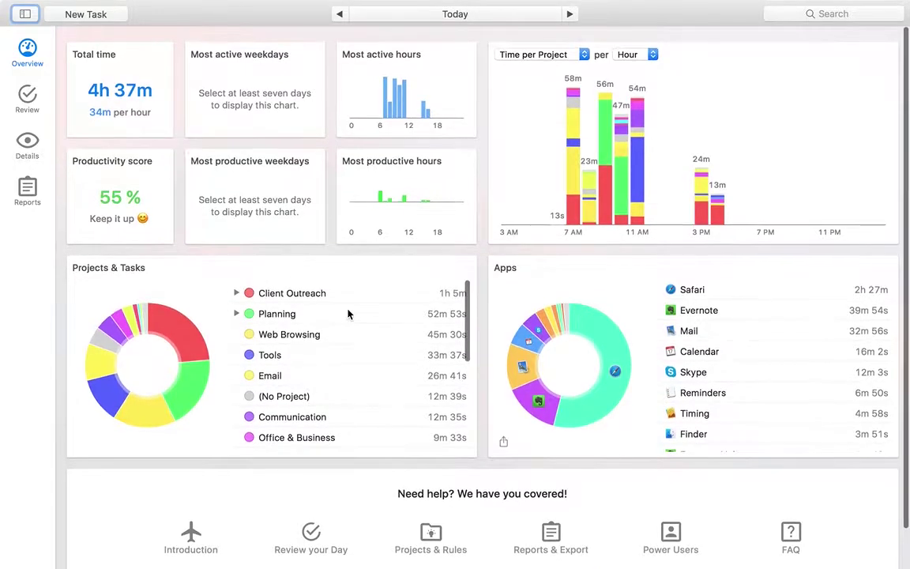
scroll(375, 365, "down", 1)
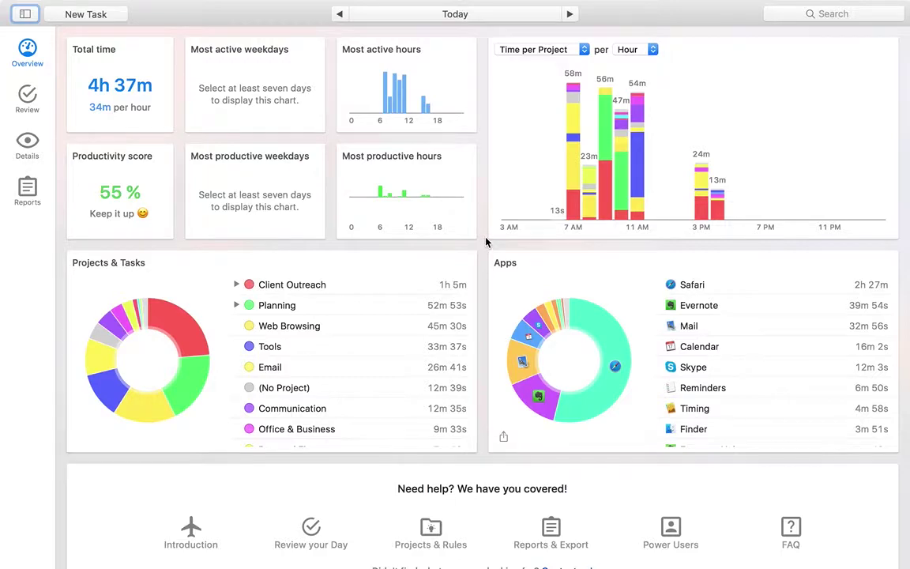
mouse_move(501, 220)
scroll(158, 158, "down", 1)
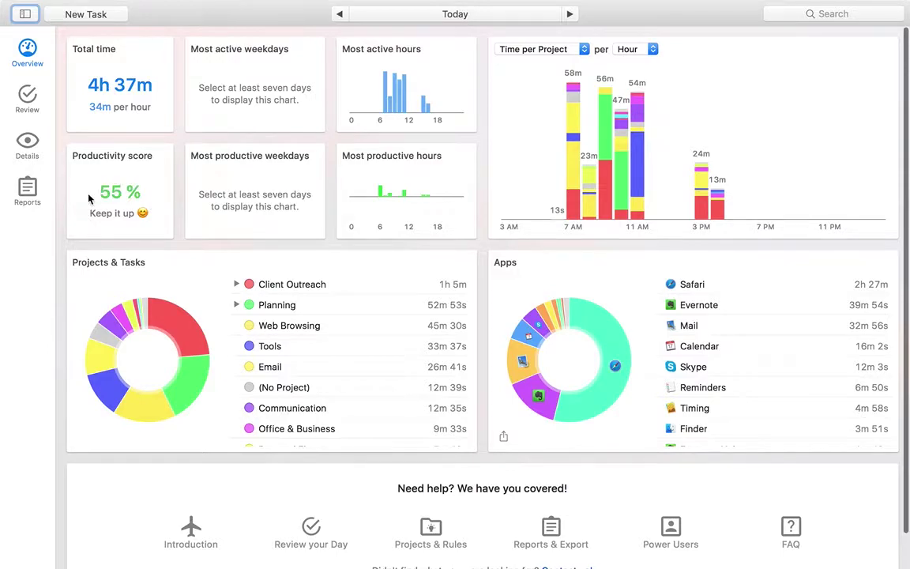
scroll(130, 212, "down", 1)
scroll(124, 193, "up", 1)
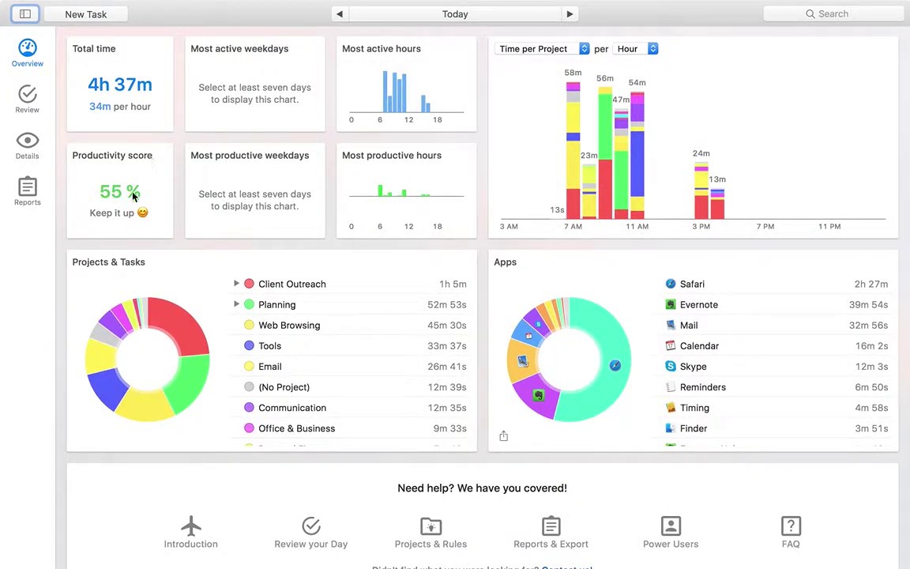
- Switch the overview's date range to This Week and finally to This Quarter
left_click(412, 16)
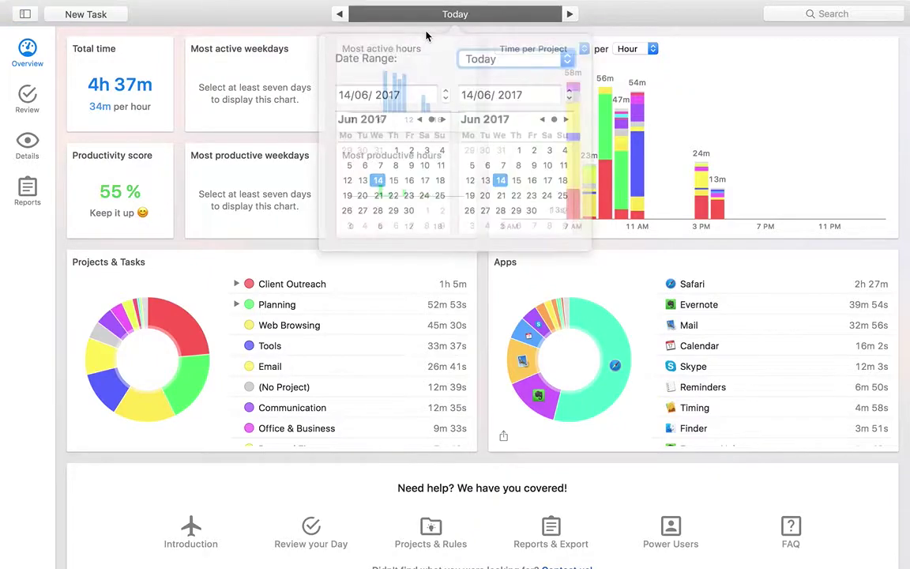
left_click(482, 50)
left_click(486, 79)
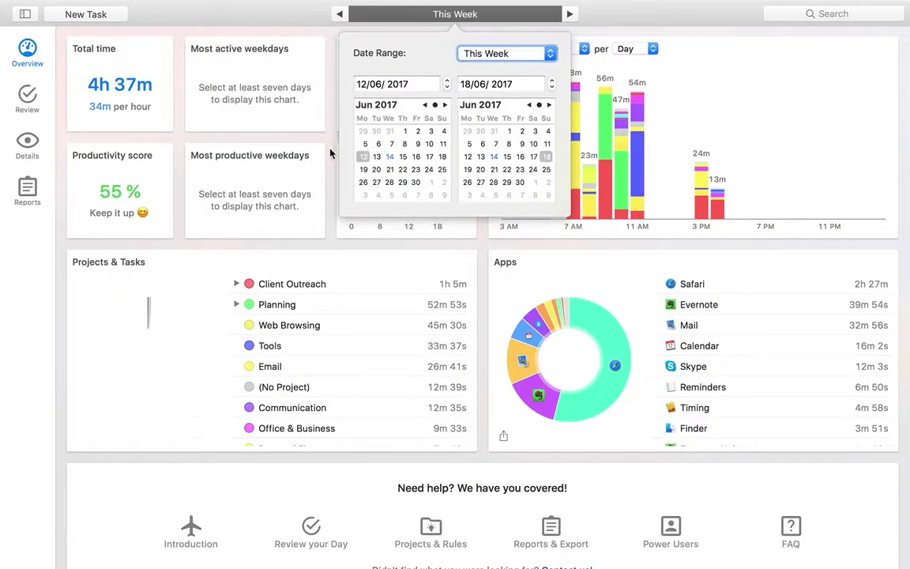
left_click(478, 53)
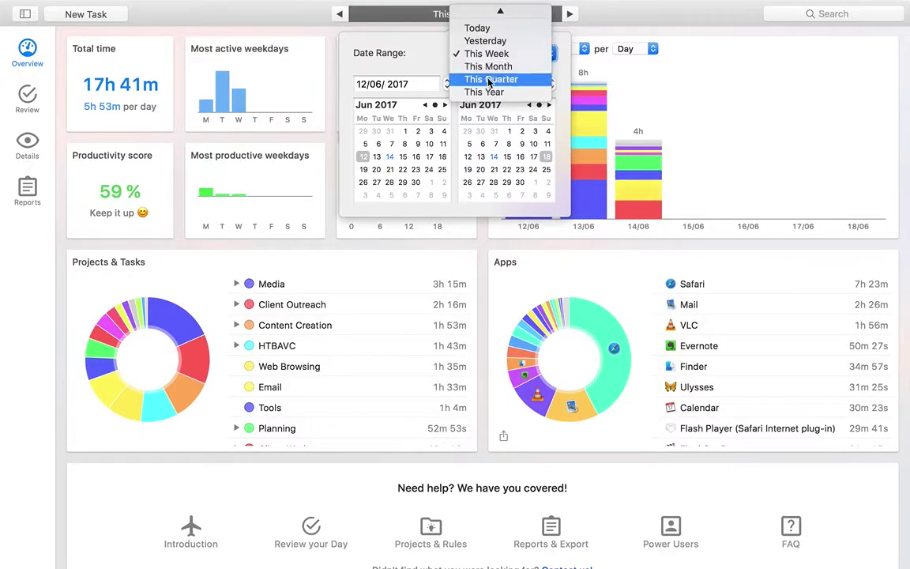
left_click(490, 74)
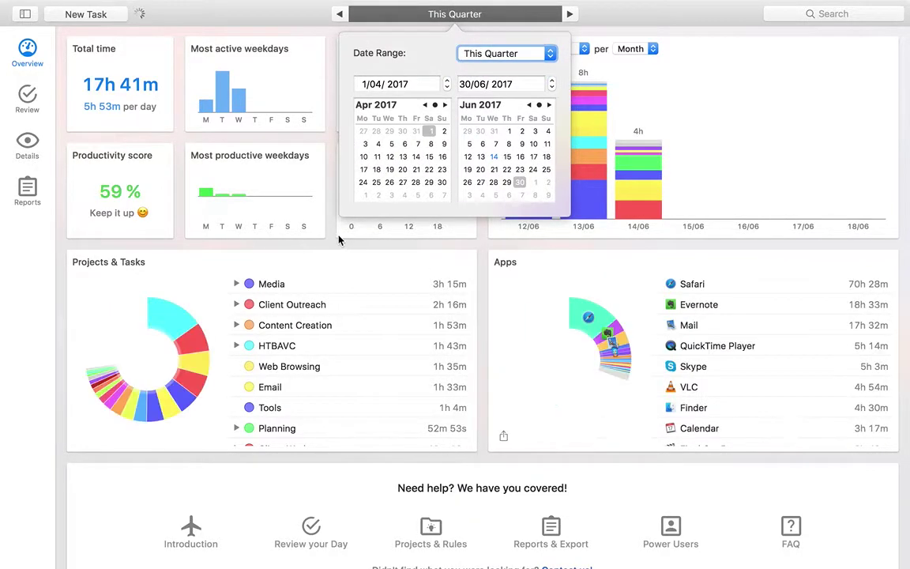
left_click(338, 231)
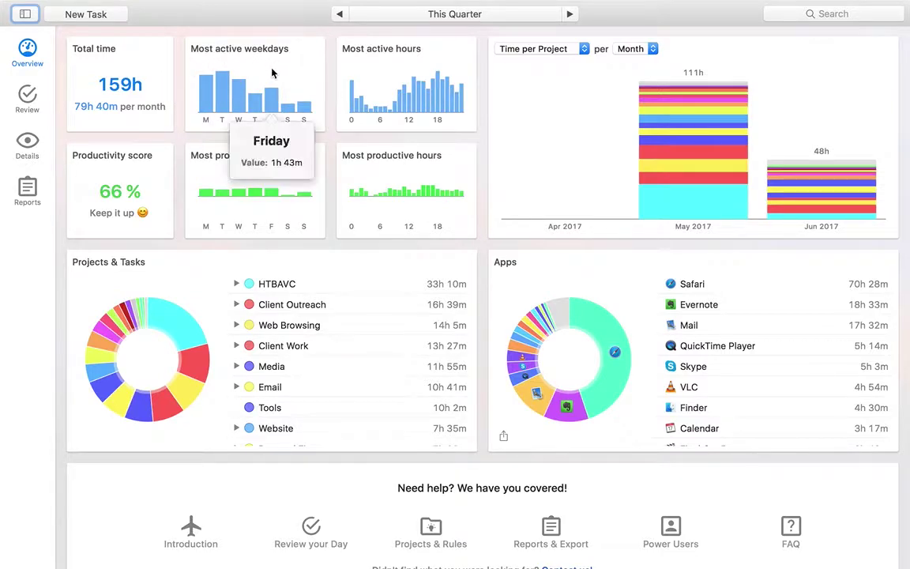
- Examine the quarter's most active and most productive weekday and hour charts
mouse_move(211, 107)
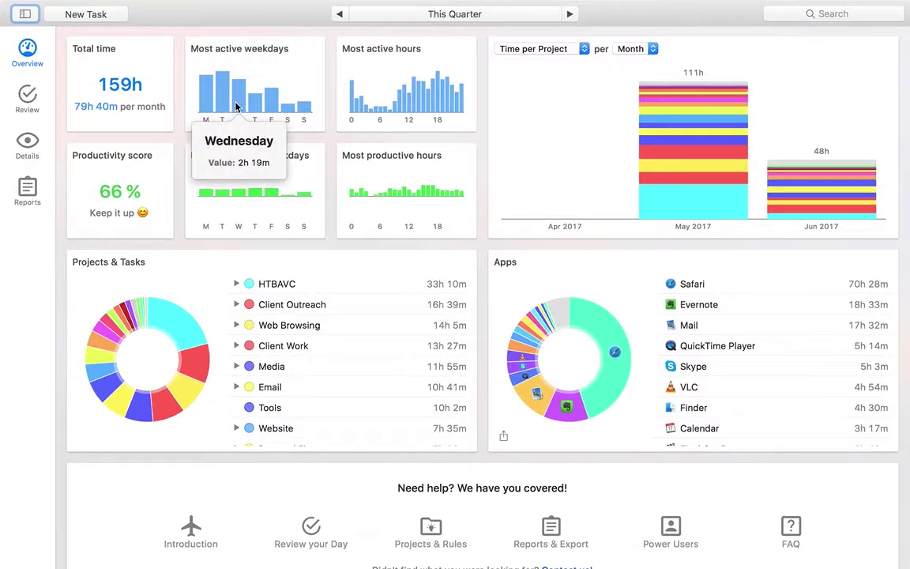
mouse_move(215, 192)
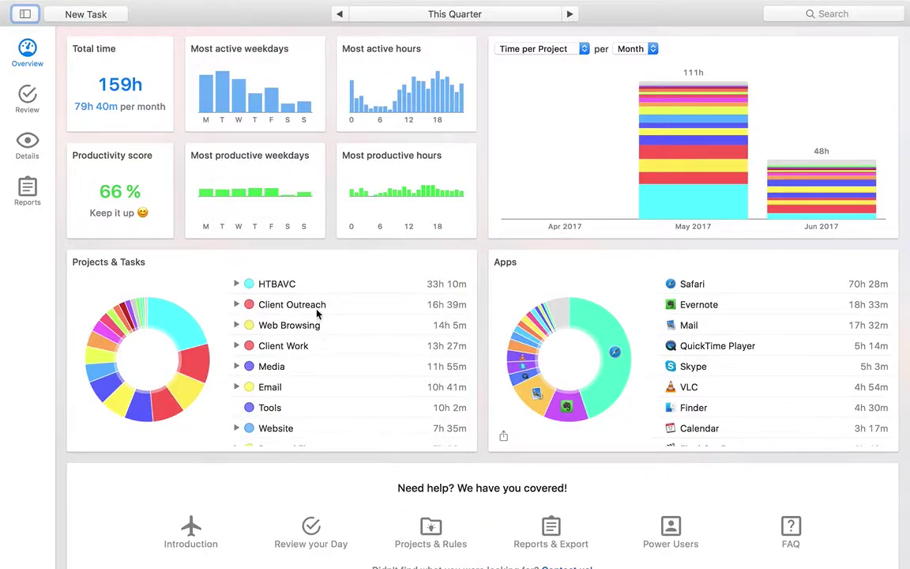
mouse_move(309, 217)
mouse_move(436, 104)
scroll(237, 332, "down", 3)
scroll(241, 325, "up", 3)
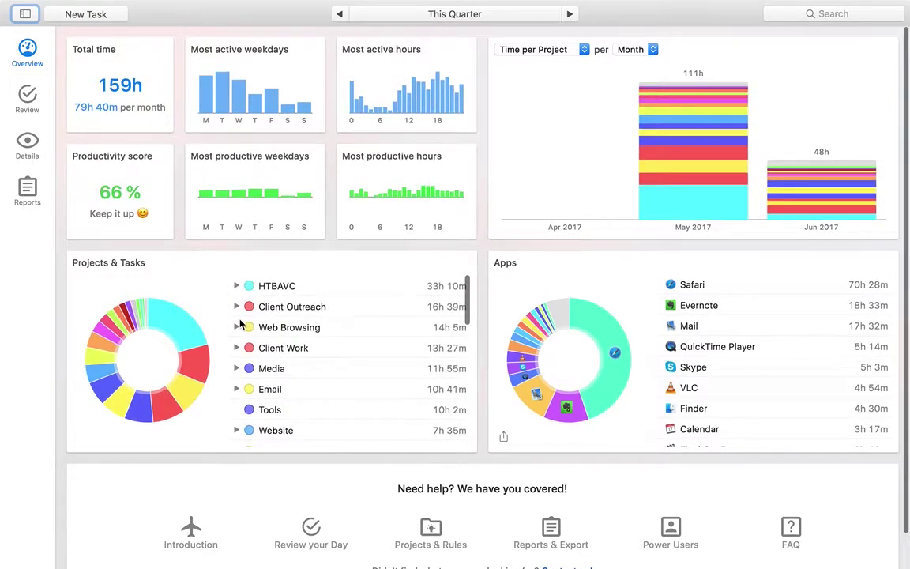
- Inspect the quarter's time distribution in the Projects & Tasks and Apps ring charts, including HTBAVC, Safari and Evernote
mouse_move(177, 325)
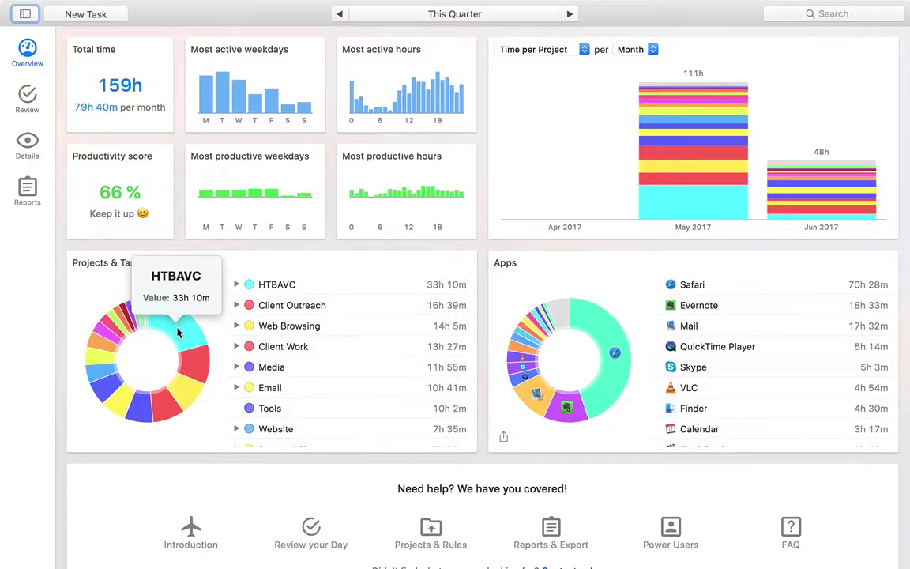
mouse_move(196, 360)
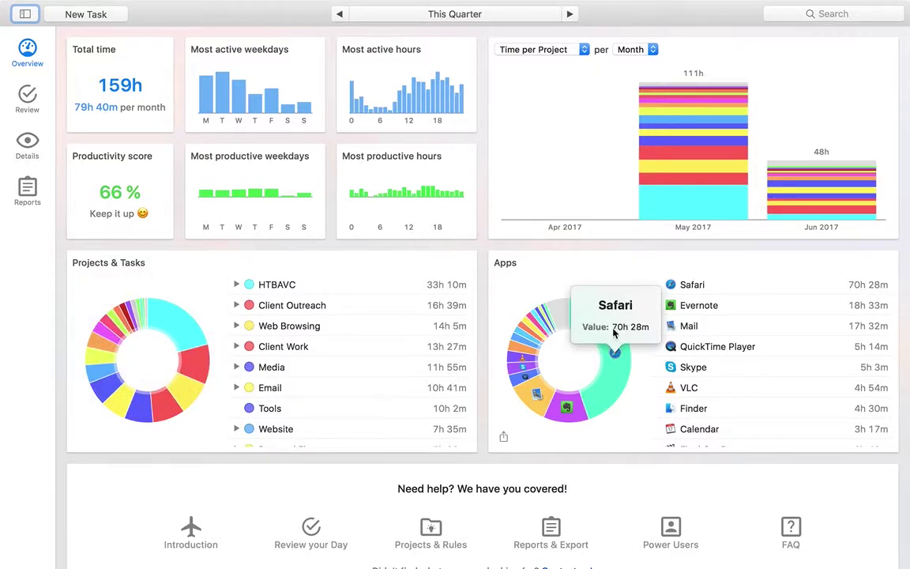
mouse_move(625, 358)
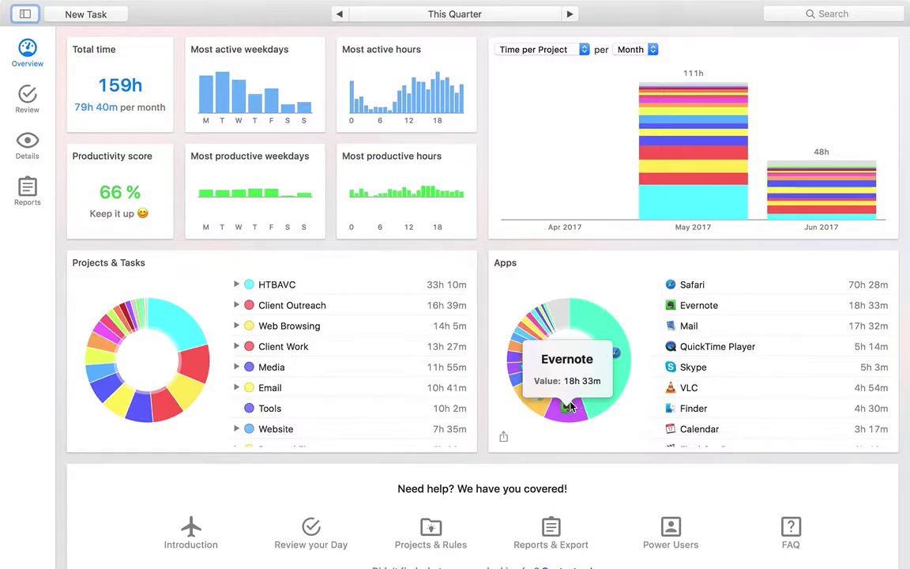
mouse_move(534, 400)
mouse_move(610, 336)
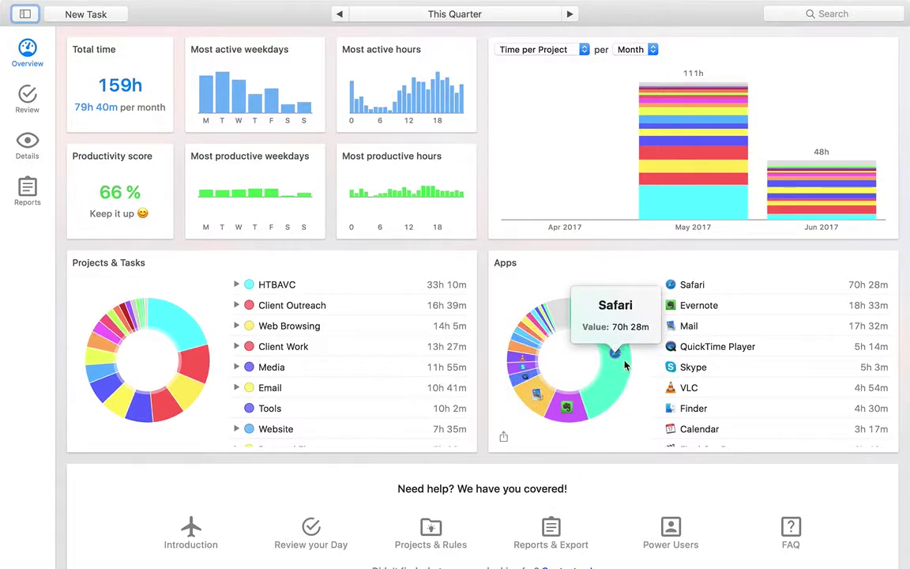
scroll(644, 341, "down", 1)
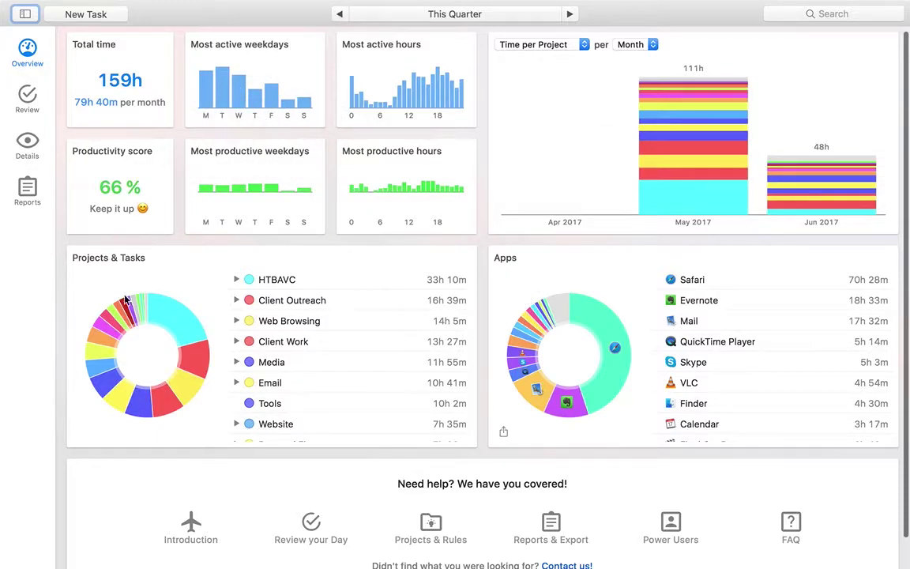
- Open the Review view and set its date range to Today
left_click(28, 99)
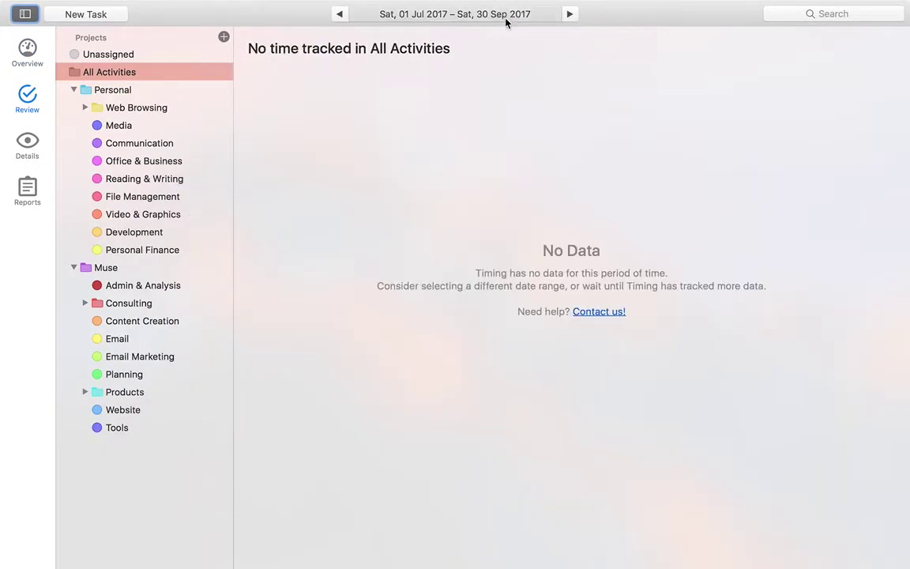
left_click(506, 17)
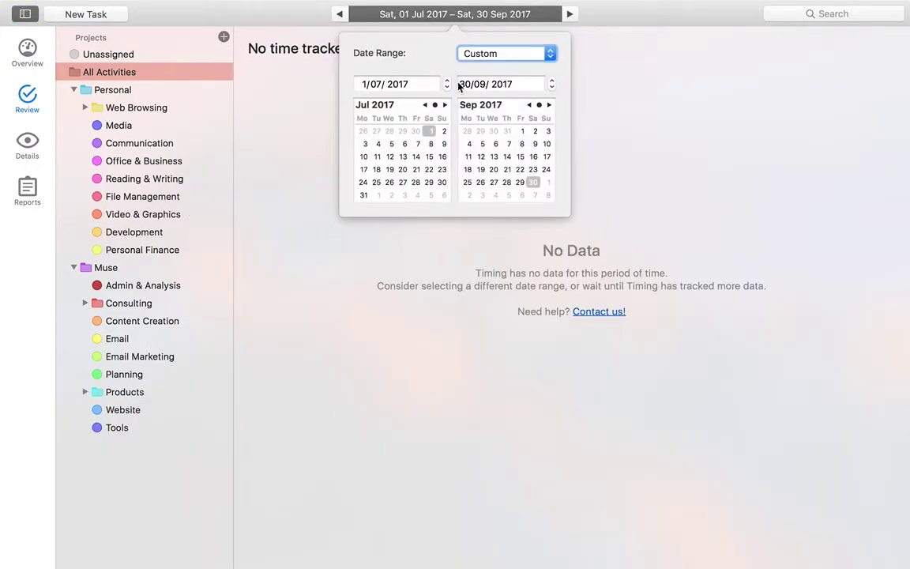
left_click(506, 53)
left_click(506, 148)
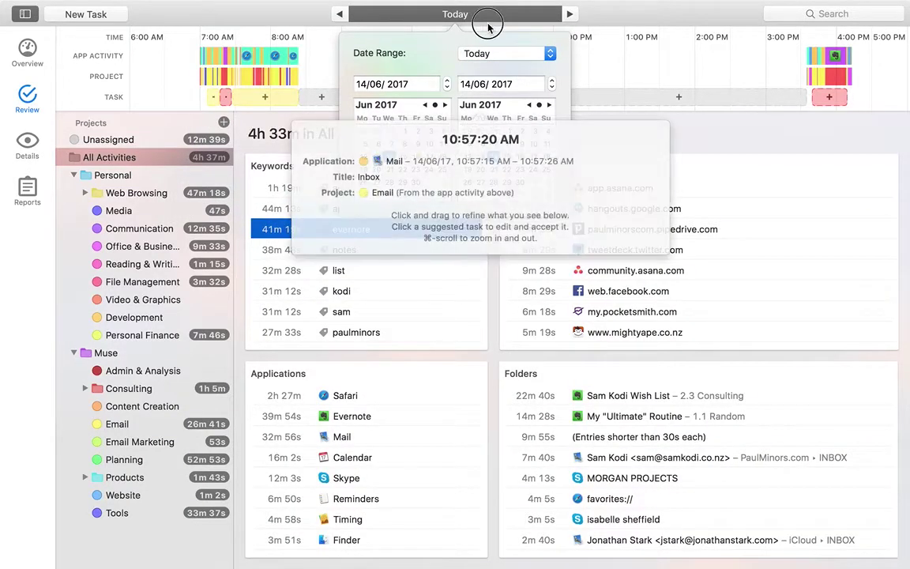
left_click(487, 15)
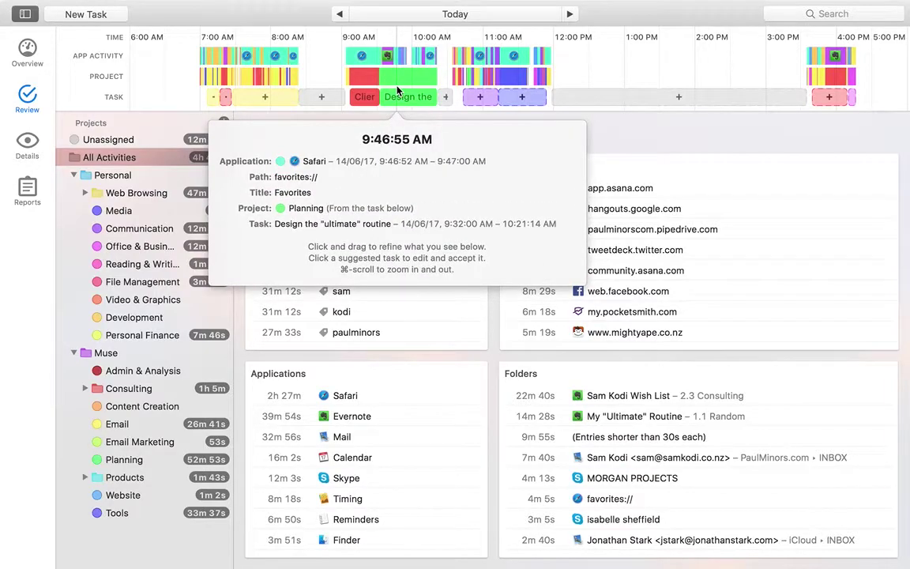
- View the activities under Web Browsing and Unassigned, and return to All Activities
left_click(155, 193)
left_click(131, 141)
left_click(127, 157)
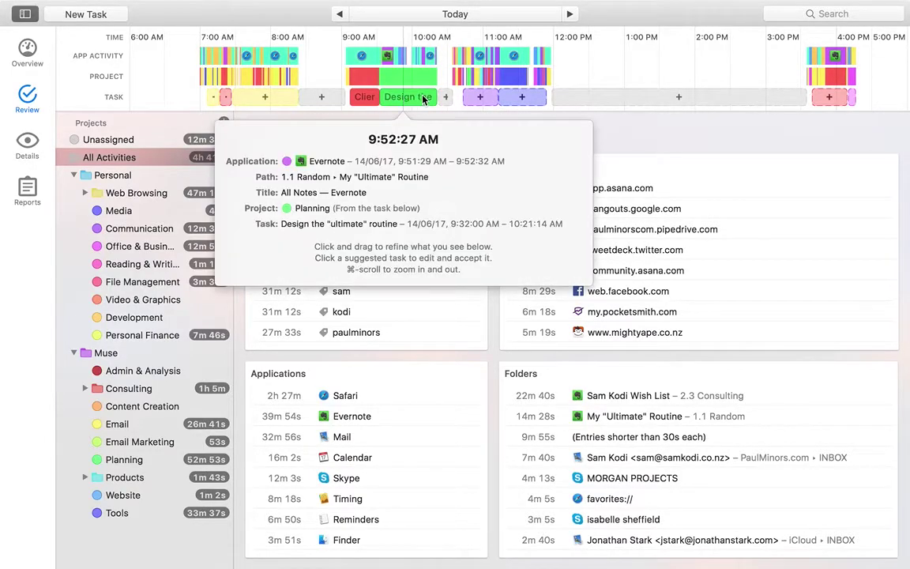
- Inspect the details and project choices of the Design the "ultimate" routine task, and close it without changing anything
left_click(409, 97)
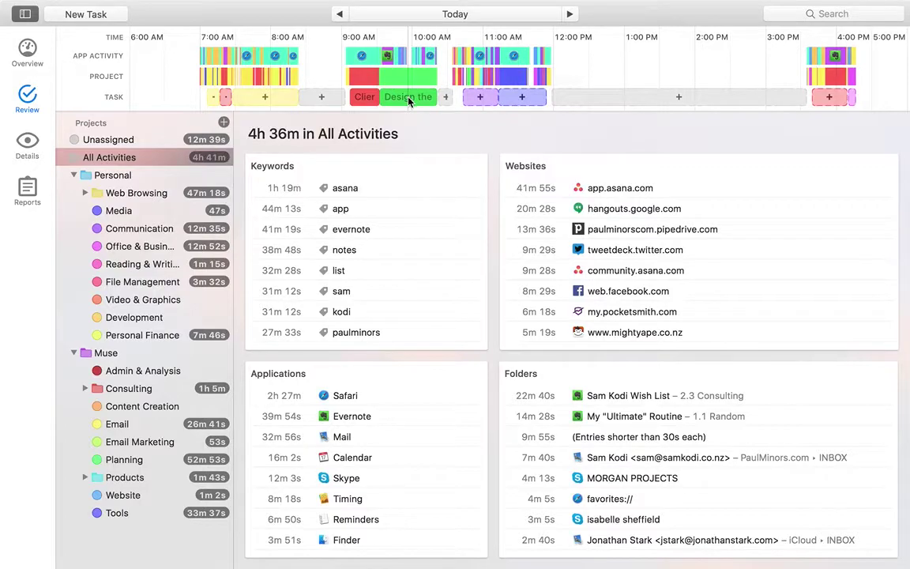
left_click(433, 222)
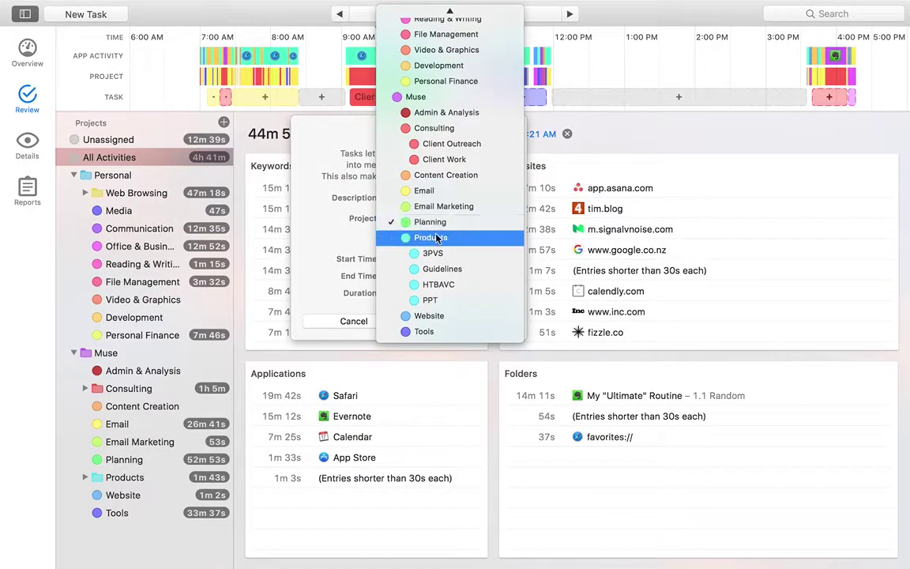
left_click(404, 219)
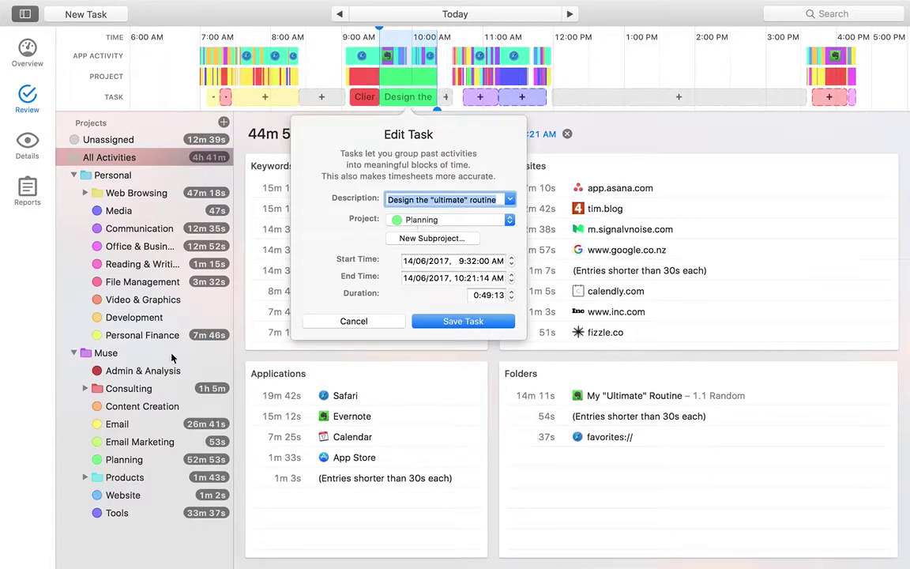
left_click(315, 323)
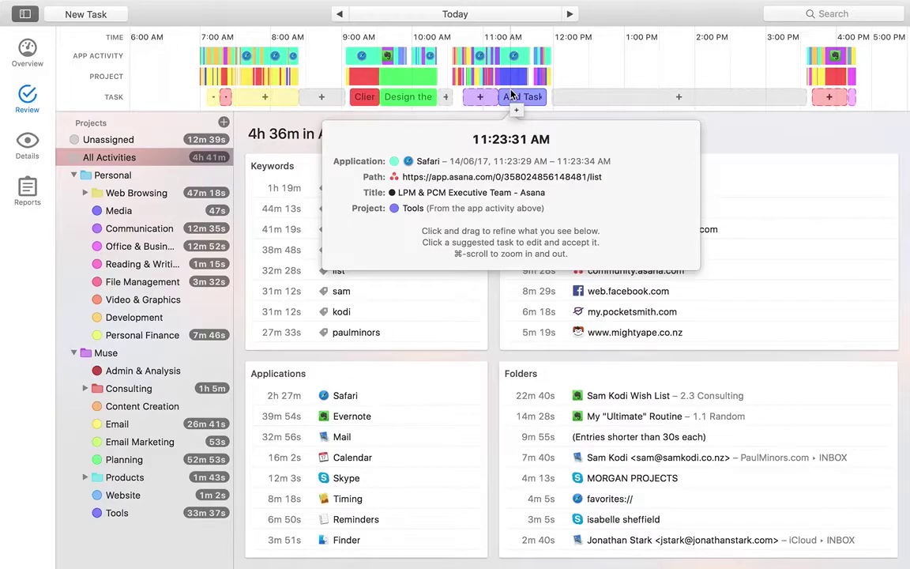
- Add a task for the suggested 11:13–11:54 AM block, using the suggested two-person call description and the Client Work project
left_click(514, 96)
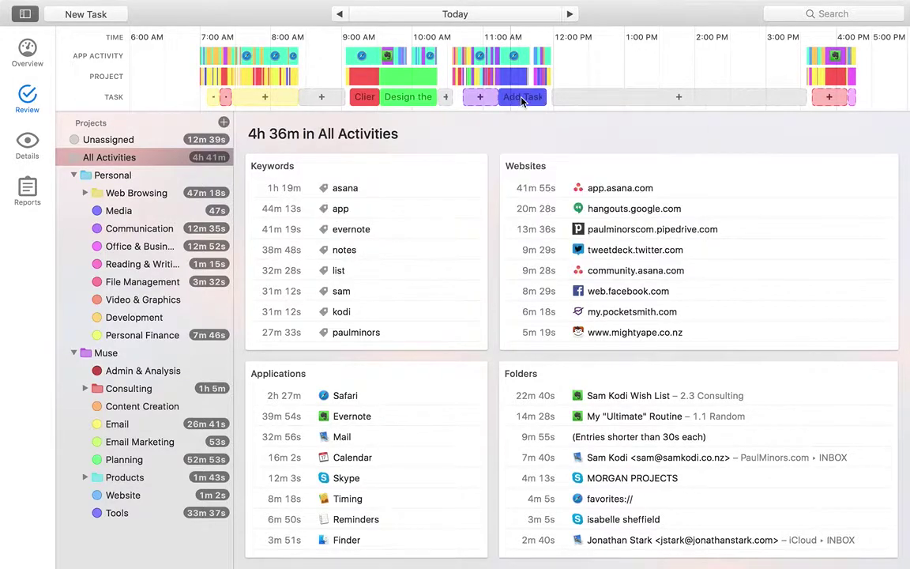
key("Down")
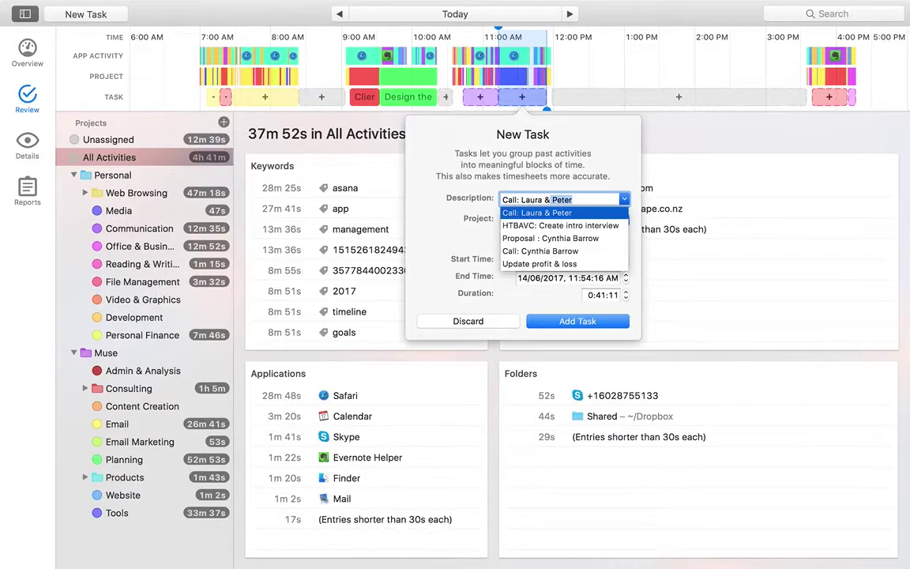
key("Return")
left_click(557, 219)
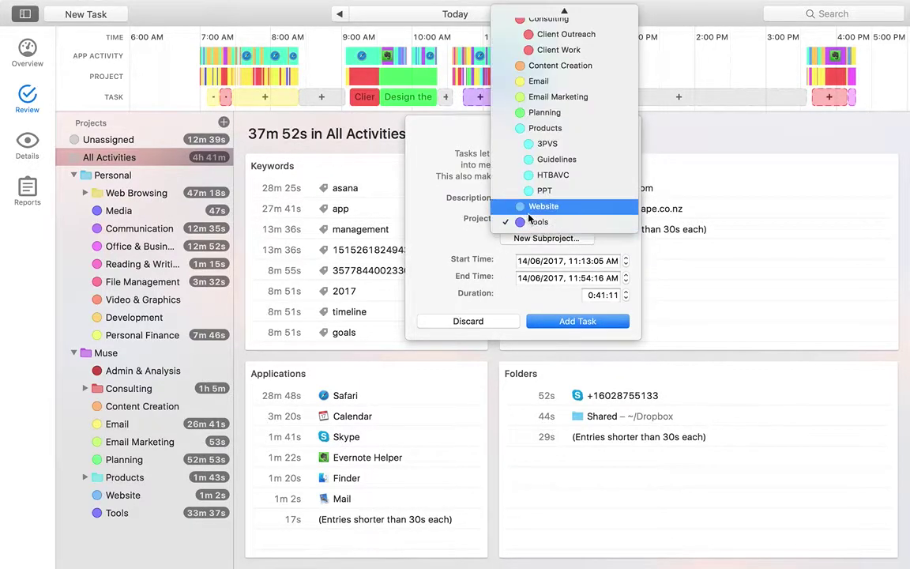
left_click(565, 50)
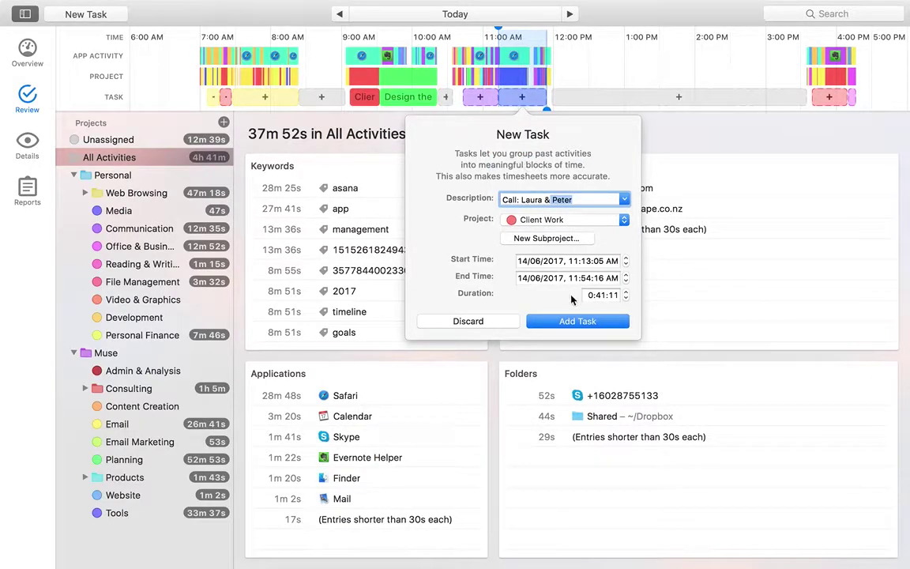
left_click(578, 321)
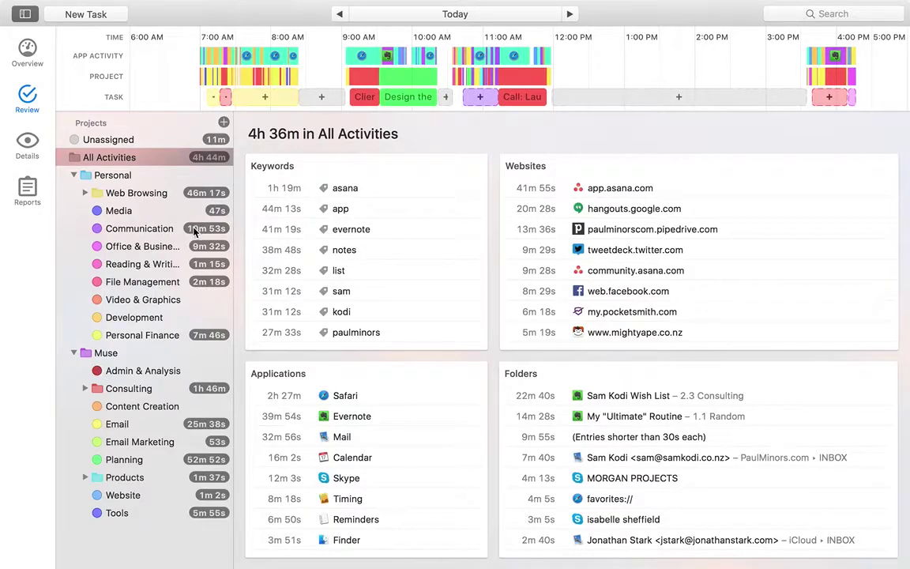
- View today's activities for Consulting, its Client Outreach and Client Work subprojects, and Planning
left_click(139, 391)
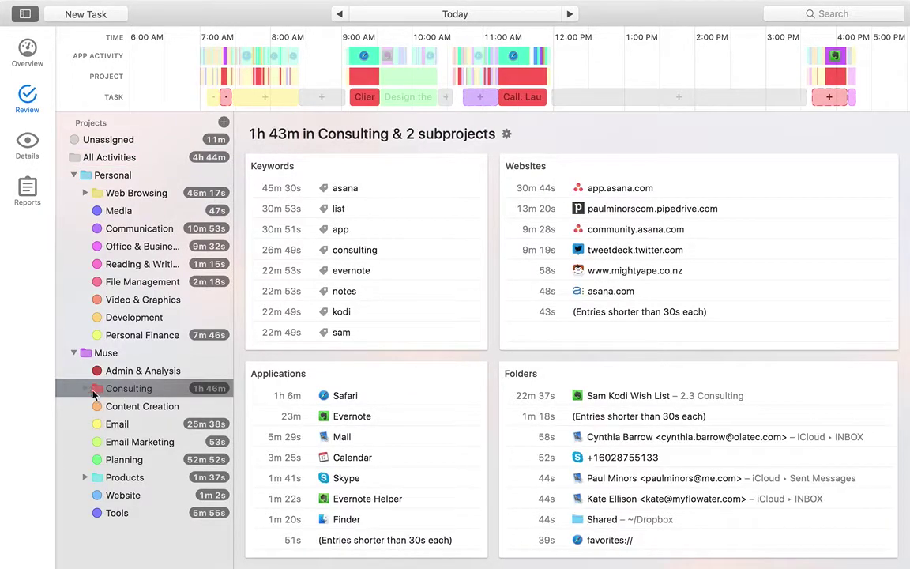
left_click(84, 388)
left_click(144, 407)
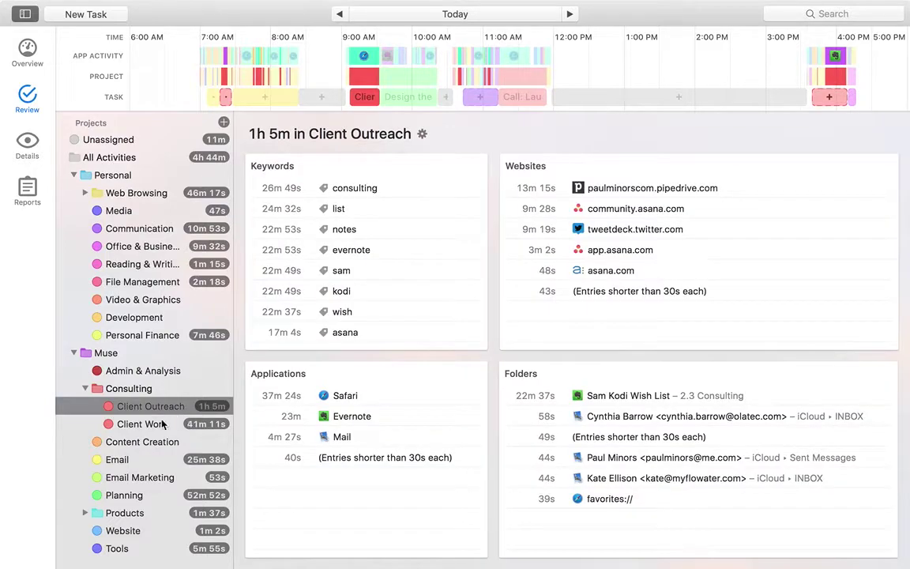
left_click(165, 425)
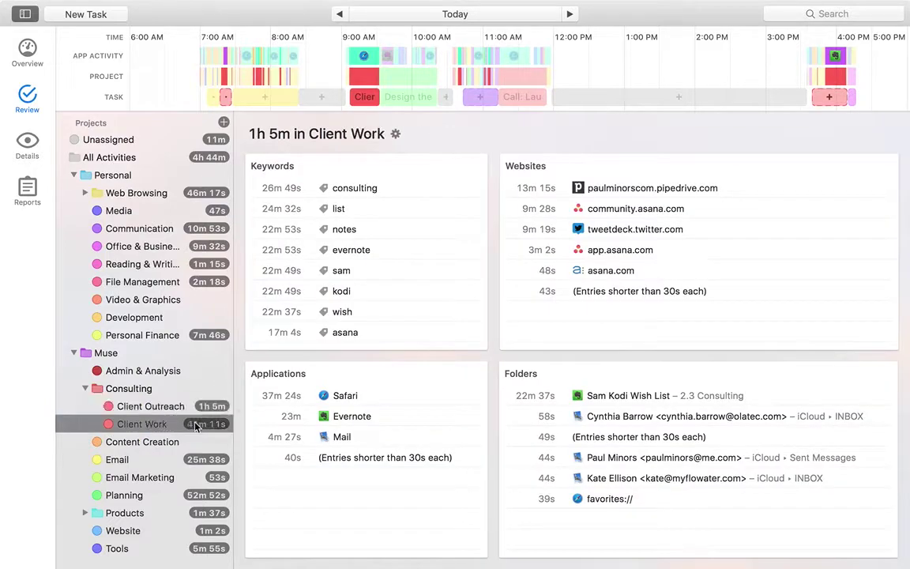
left_click(182, 495)
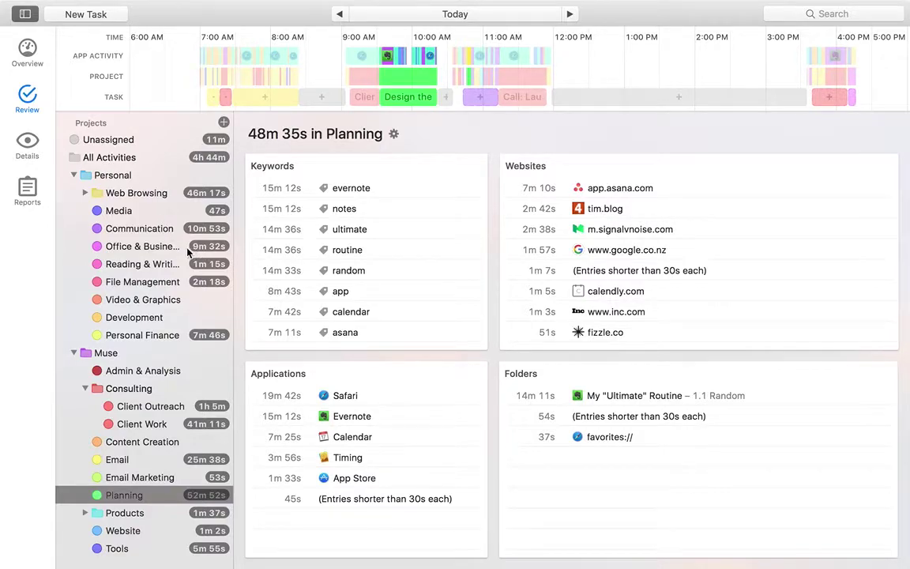
- Collapse the Personal and Muse folders to view their totals, expand both again, and collapse the Consulting subprojects
left_click(73, 175)
left_click(73, 193)
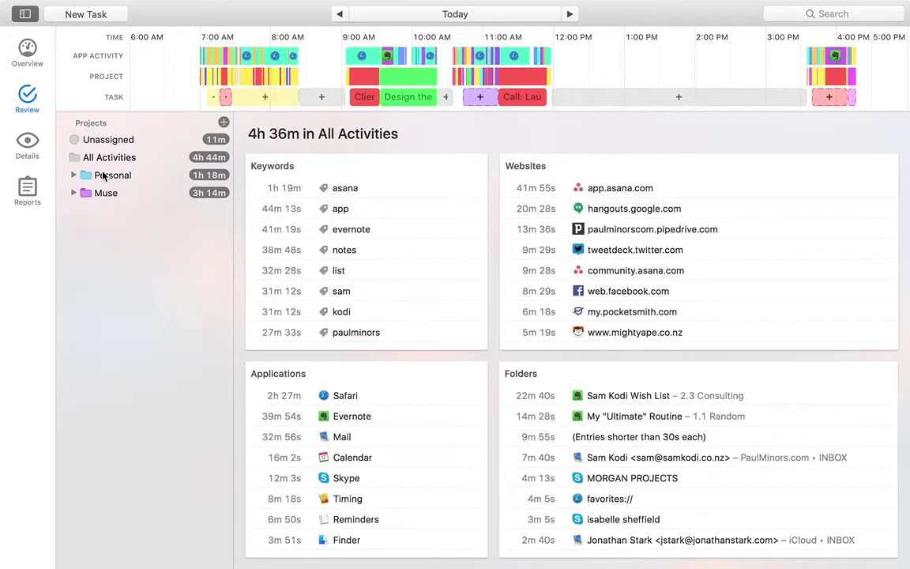
left_click(74, 175)
left_click(73, 351)
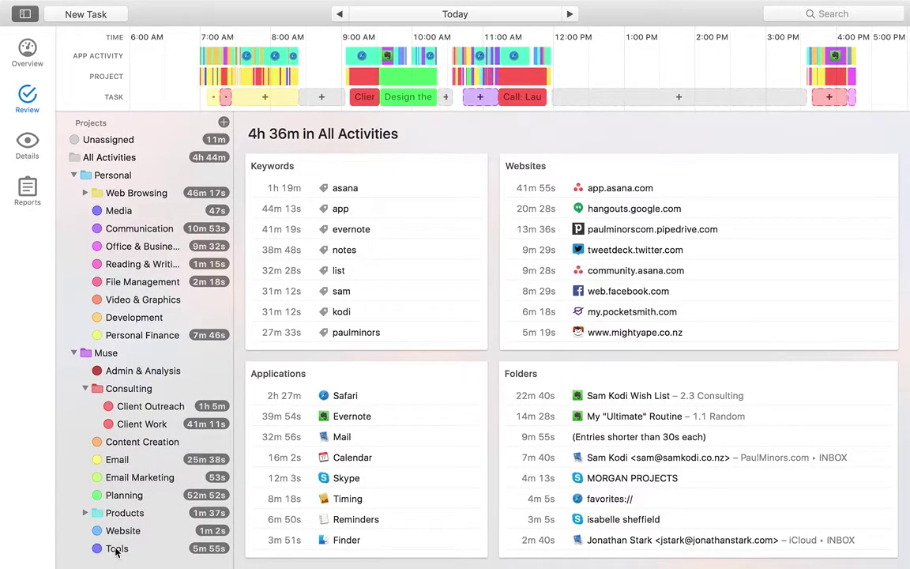
left_click(86, 389)
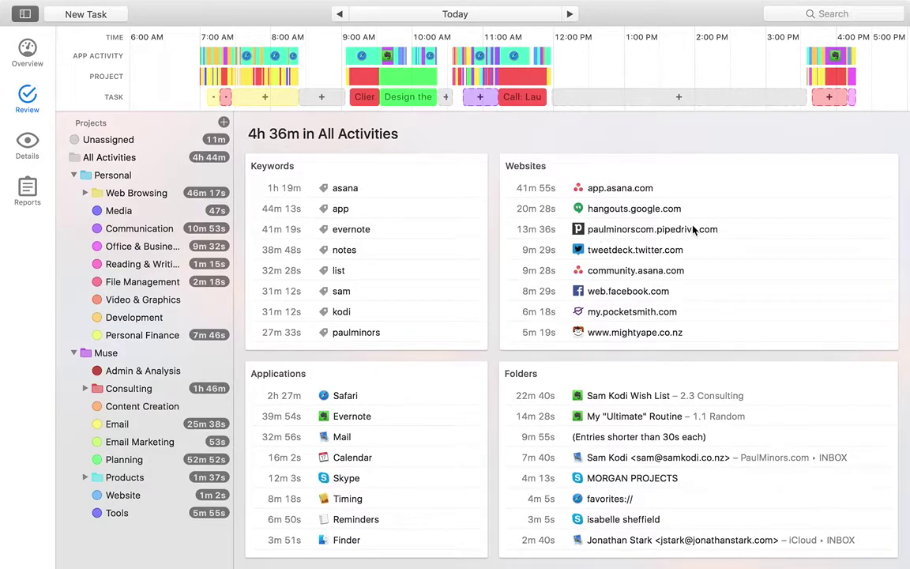
- Look through the Websites and Folders lists for All Activities and return both to their first entries
scroll(594, 239, "down", 3)
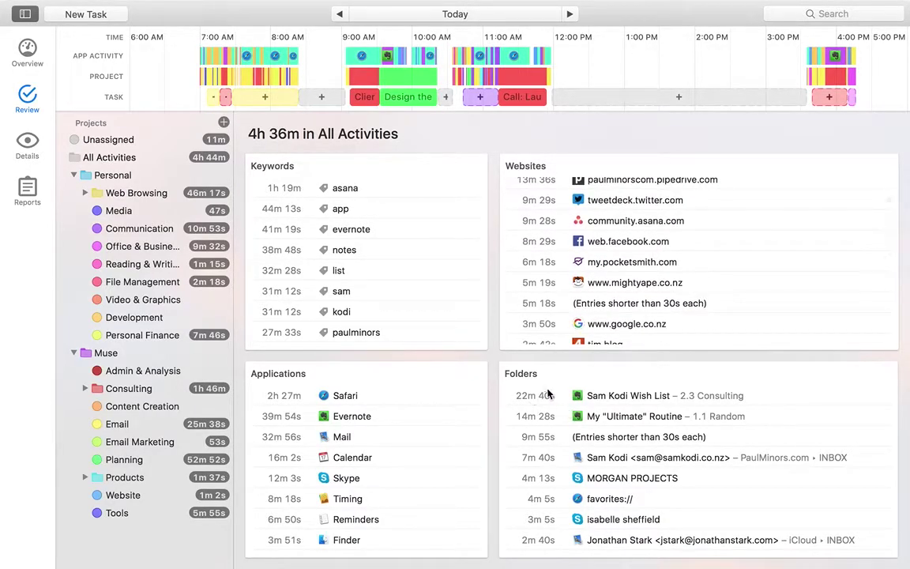
scroll(624, 468, "down", 1)
scroll(626, 471, "up", 2)
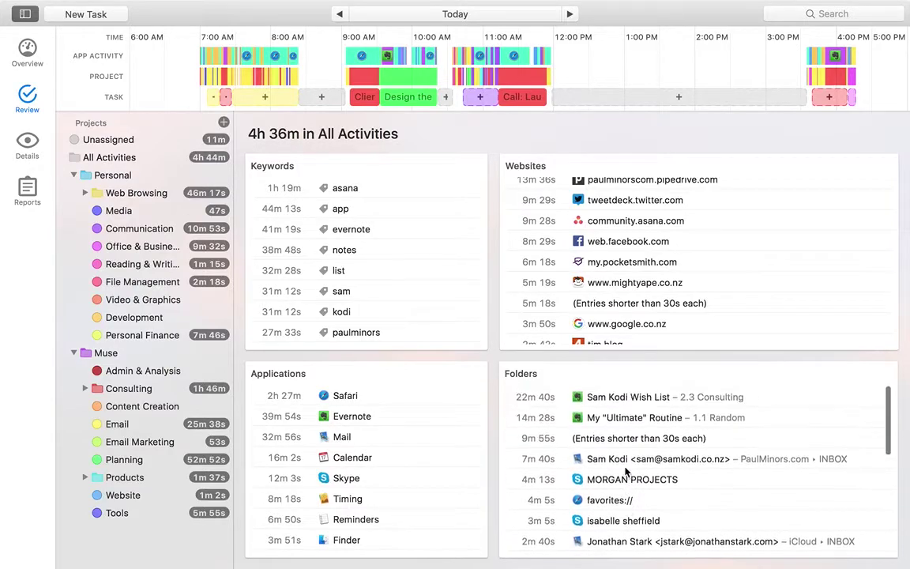
scroll(604, 440, "down", 1)
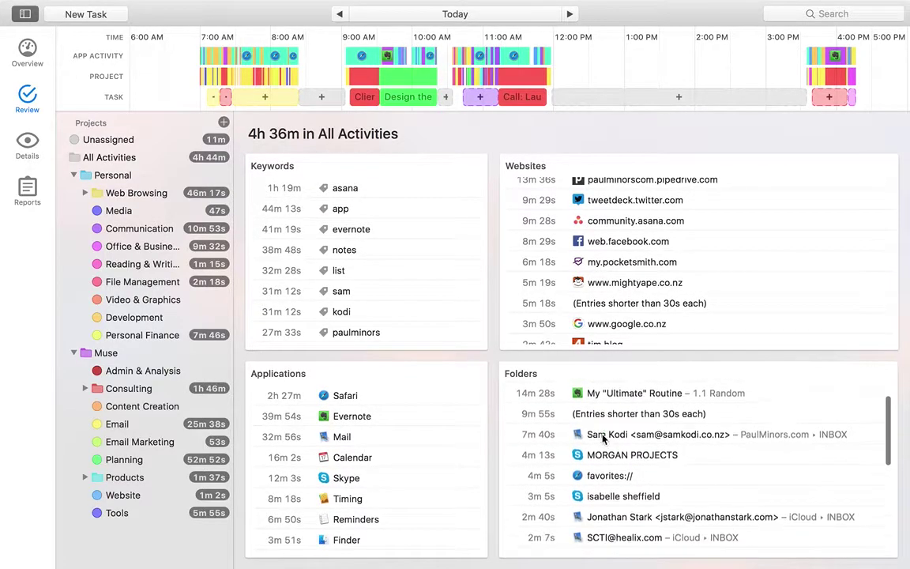
scroll(604, 439, "down", 3)
scroll(651, 490, "down", 2)
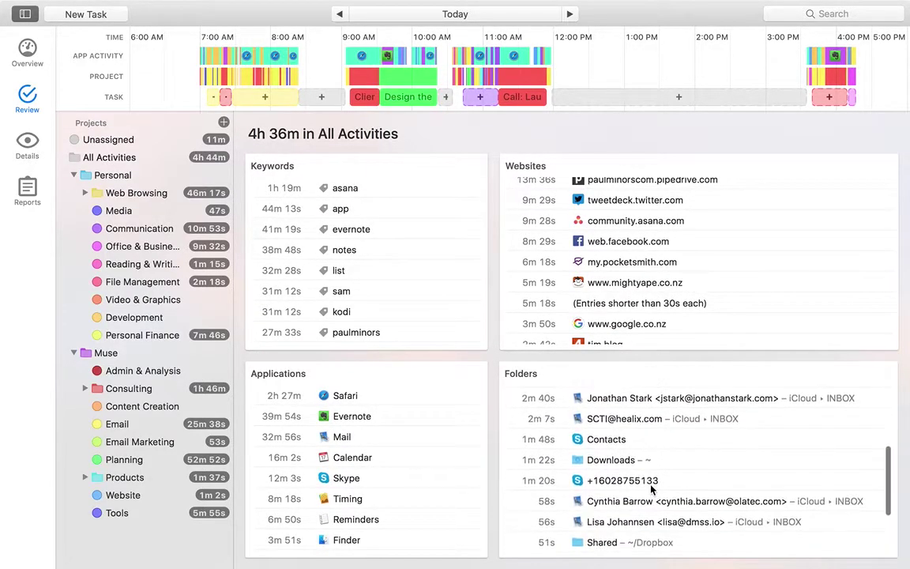
scroll(652, 490, "down", 3)
scroll(601, 474, "up", 10)
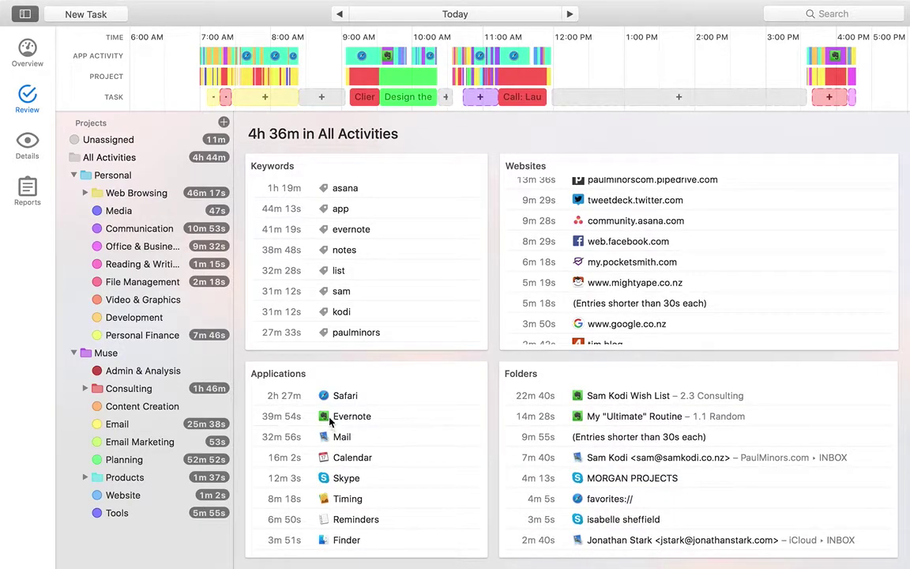
scroll(522, 339, "up", 3)
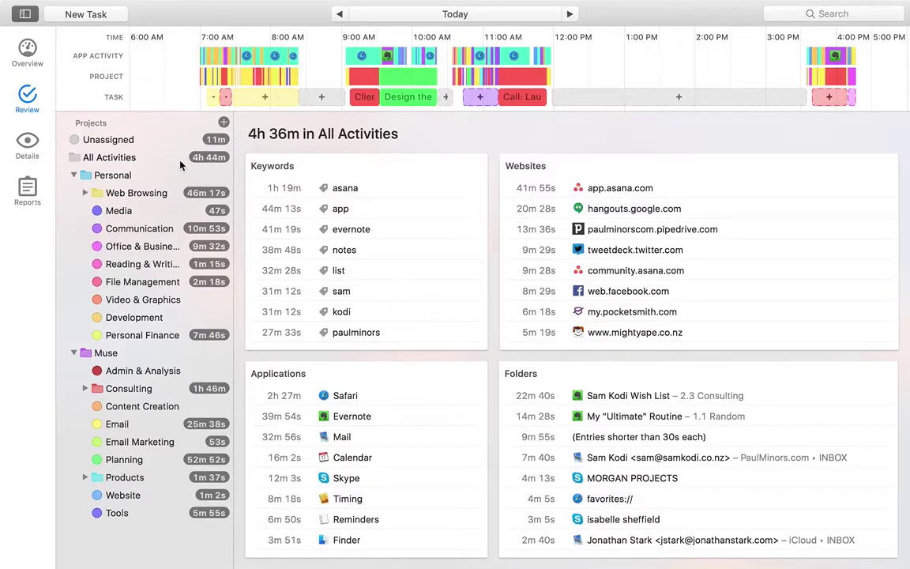
- Assign the unassigned Reminders and TripMode application activities to the Tools project
left_click(170, 139)
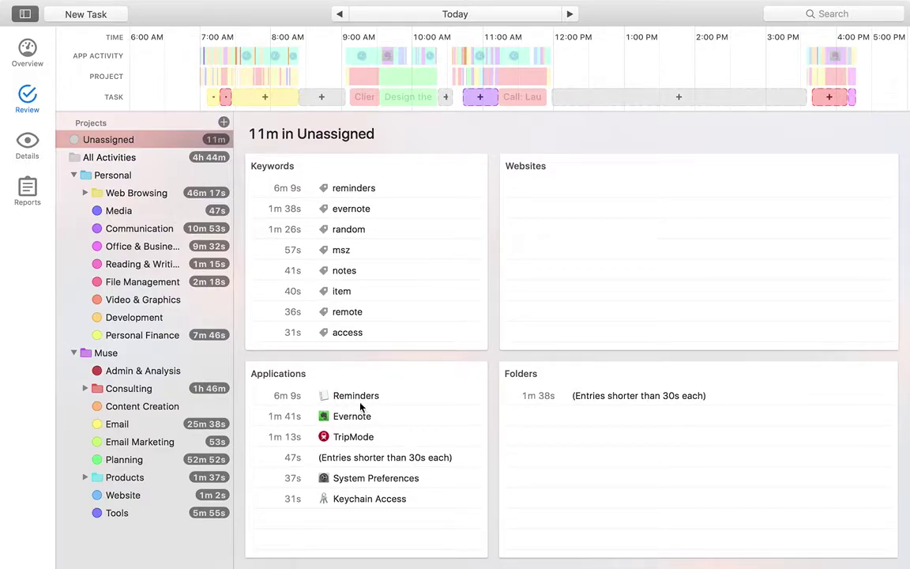
left_click_drag(376, 399, 315, 397)
left_click_drag(351, 395, 166, 514)
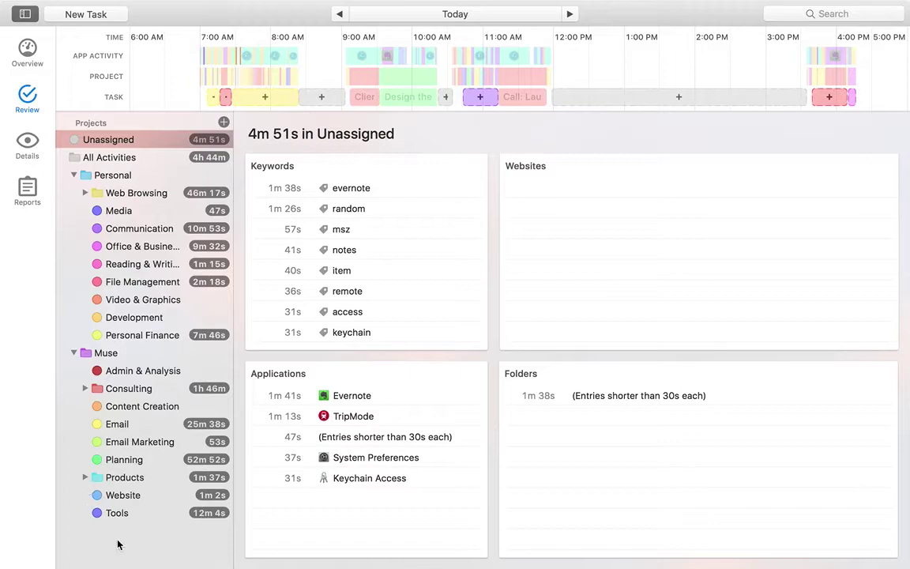
left_click_drag(343, 417, 134, 514)
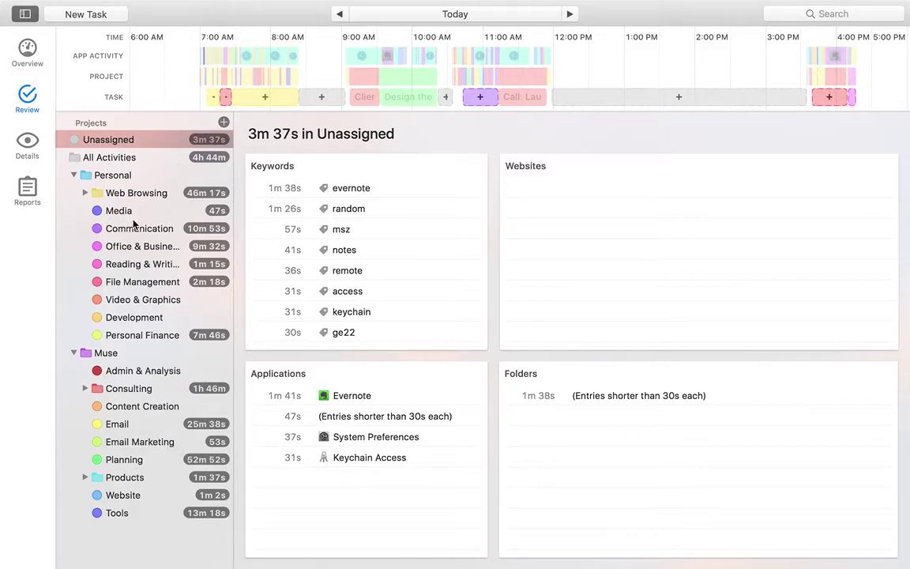
- Open the Details view for All Activities and inspect the Evernote and Client outreach entries under Client Outreach, collapsing the group again
left_click(34, 131)
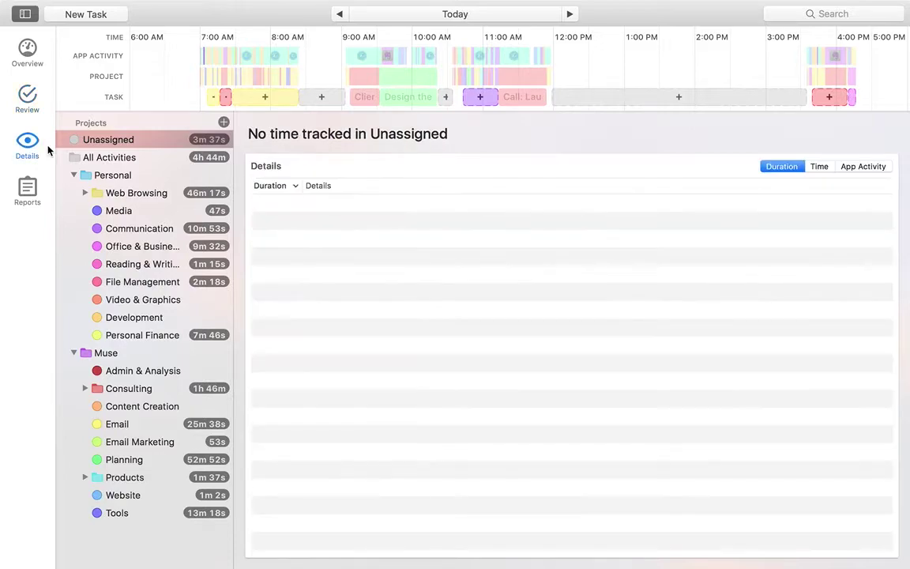
left_click(152, 156)
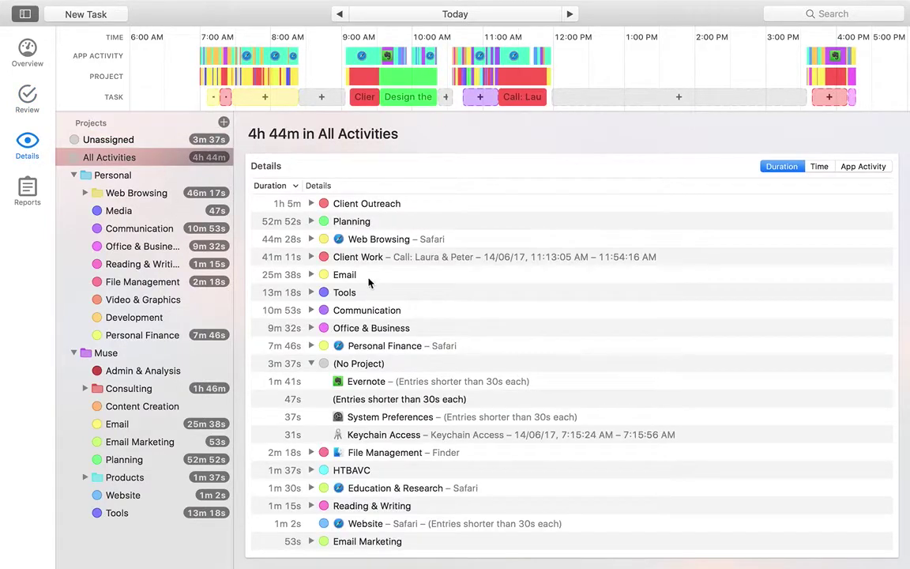
left_click(312, 204)
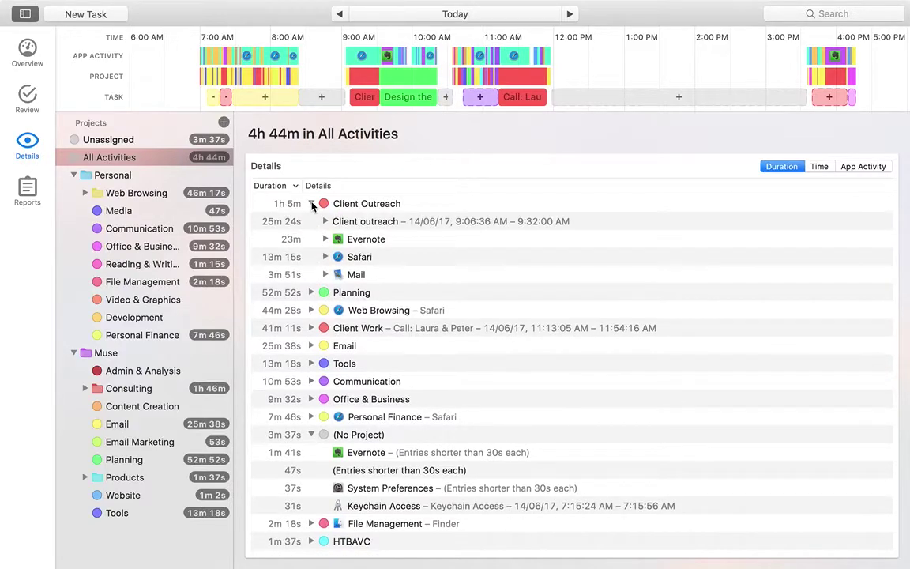
left_click(325, 239)
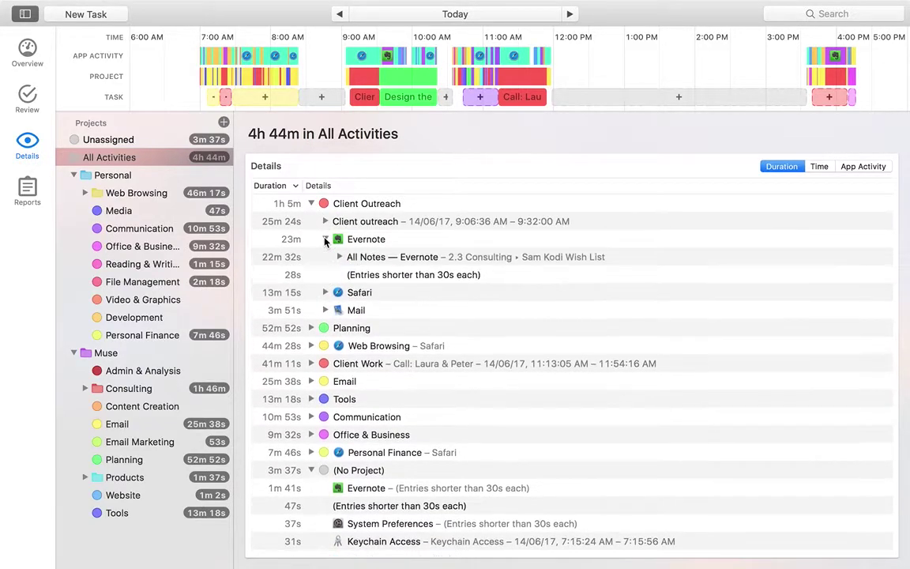
left_click(325, 239)
left_click(325, 221)
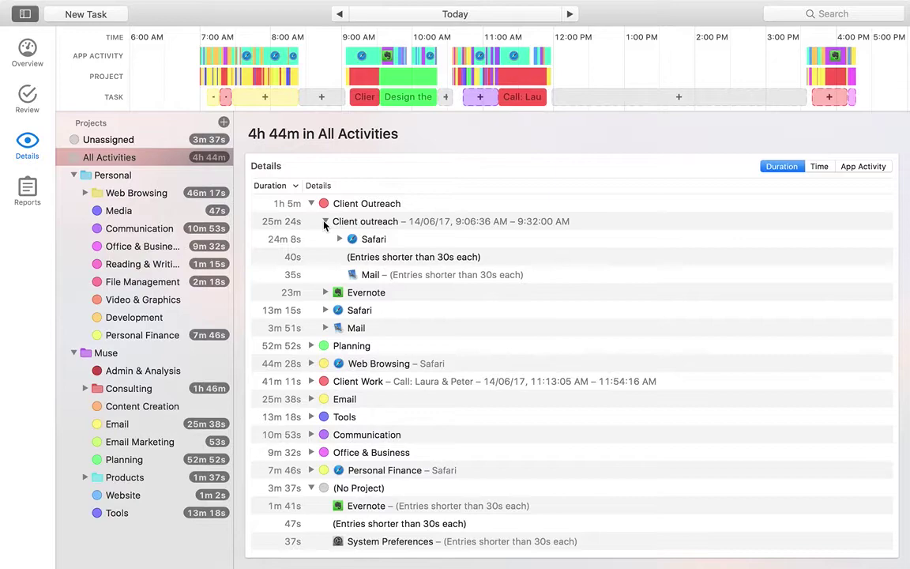
left_click(325, 221)
left_click(310, 204)
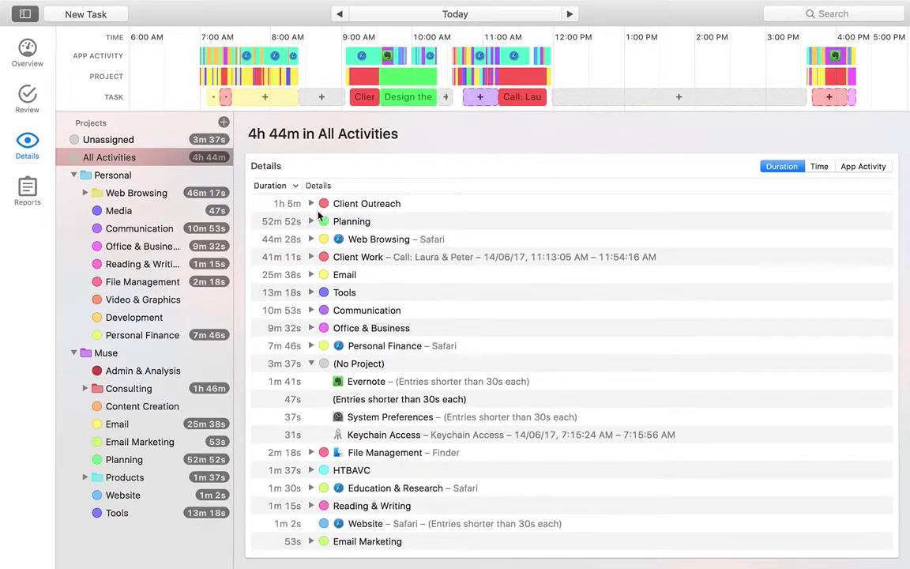
- Collapse the (No Project) group and inspect the Design the "ultimate" routine entry under Planning, closing the group again
left_click(312, 363)
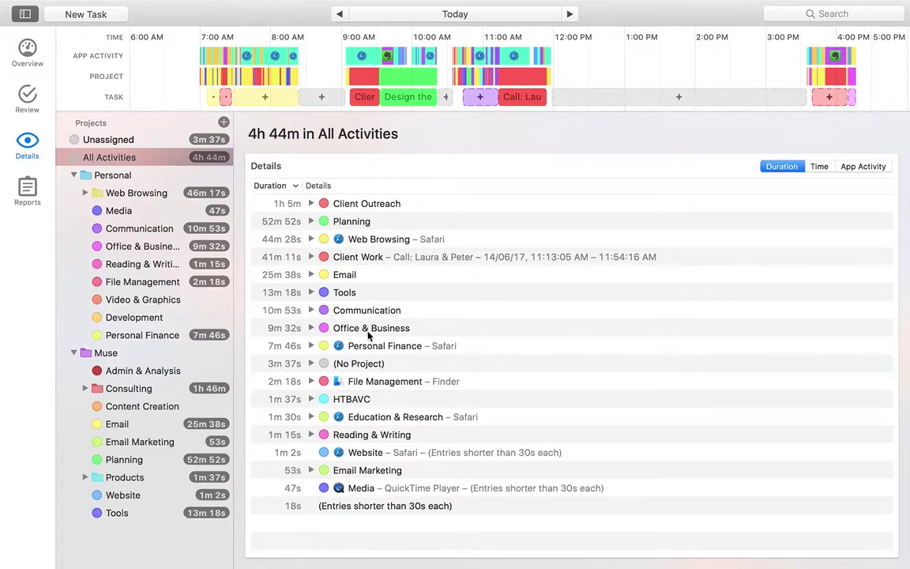
left_click(310, 222)
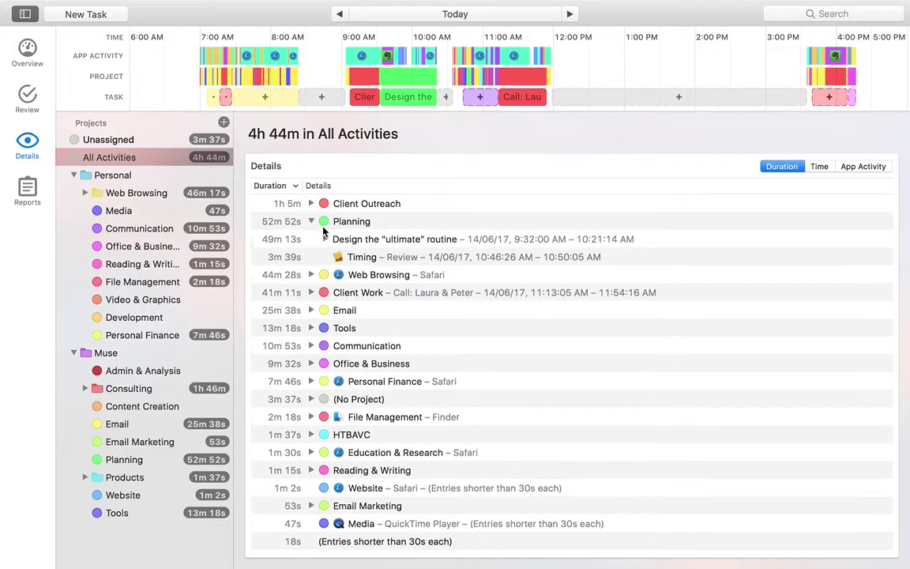
left_click(325, 240)
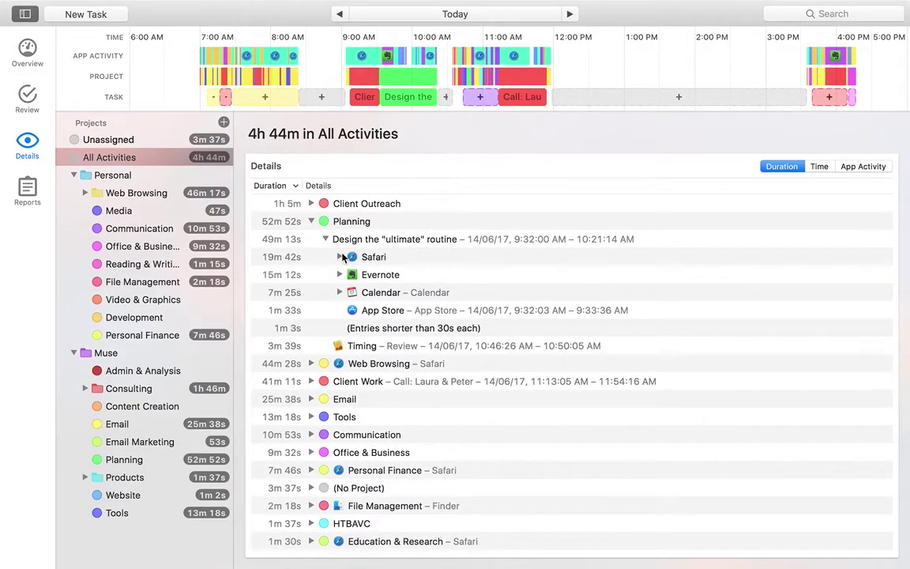
left_click(312, 223)
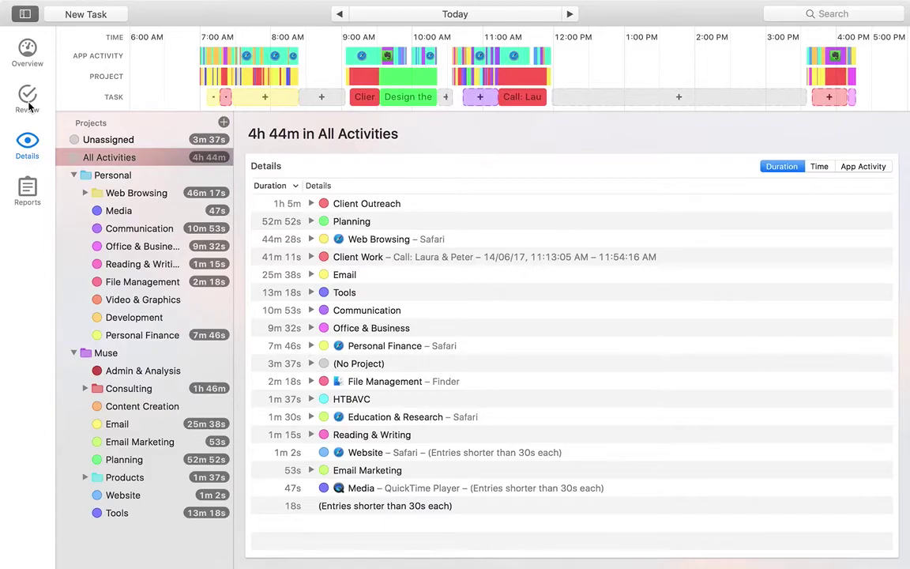
- Examine today's All Activities report with its report and export settings, comparing it with the Overview and finishing there
left_click(32, 180)
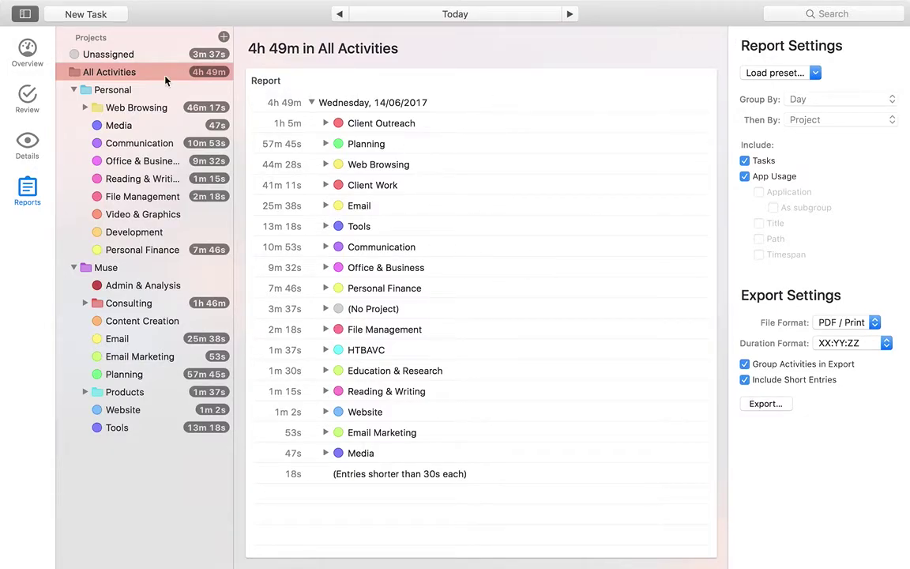
left_click(30, 52)
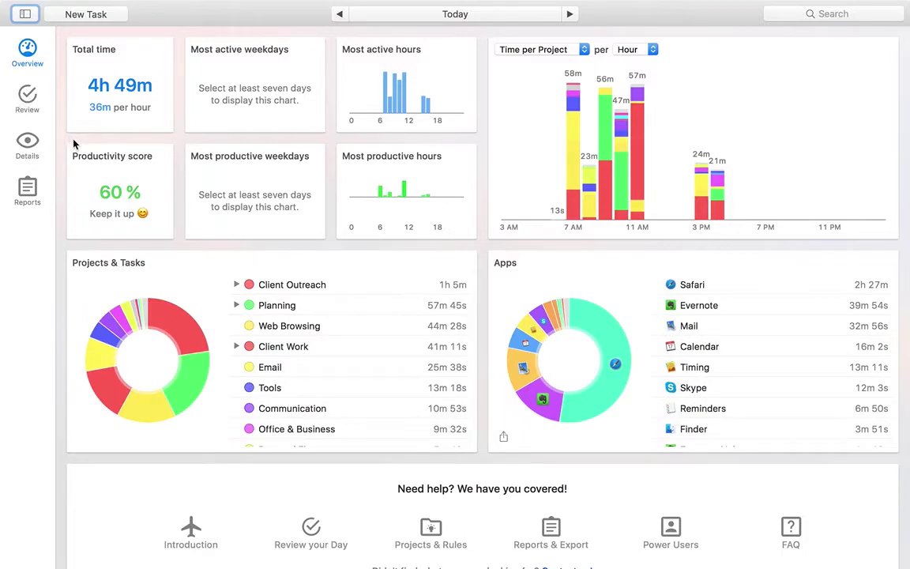
left_click(41, 182)
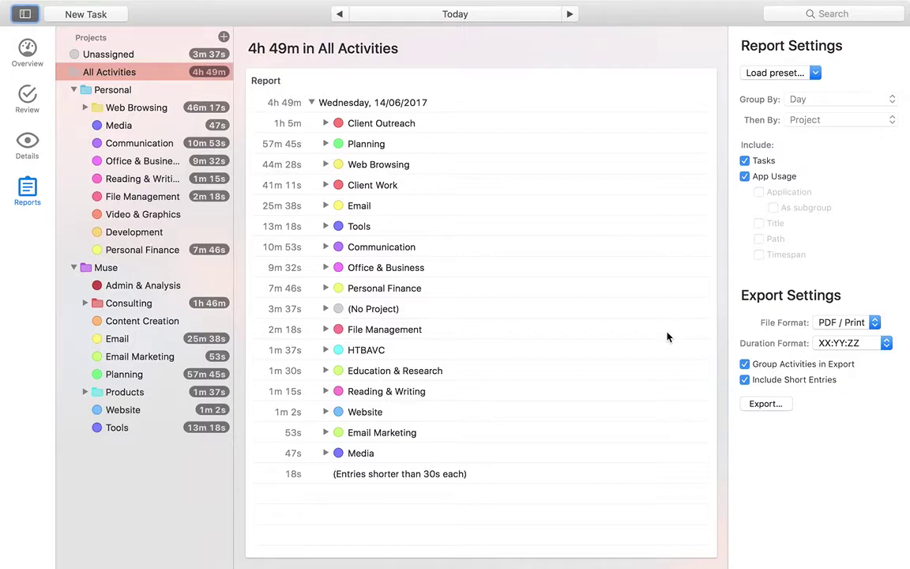
left_click(26, 53)
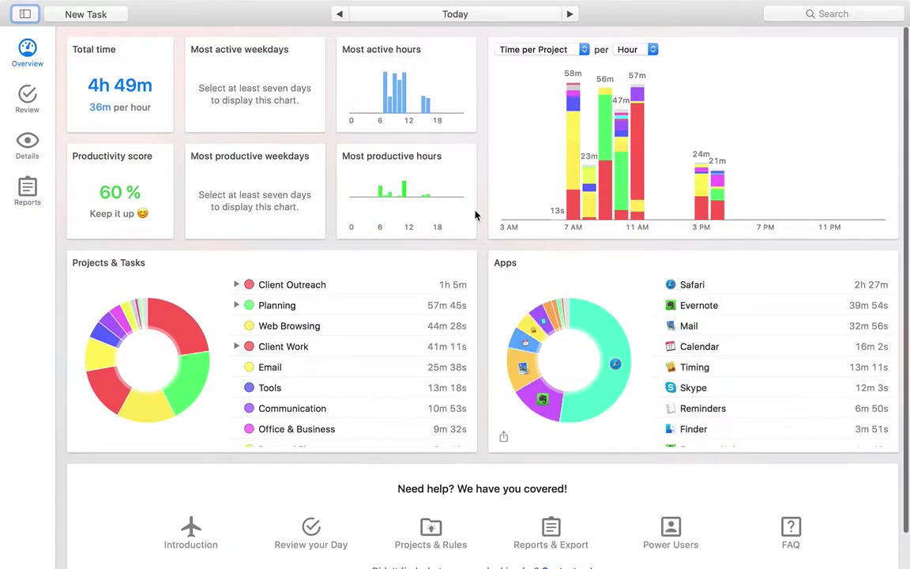
scroll(474, 212, "down", 2)
scroll(473, 209, "up", 1)
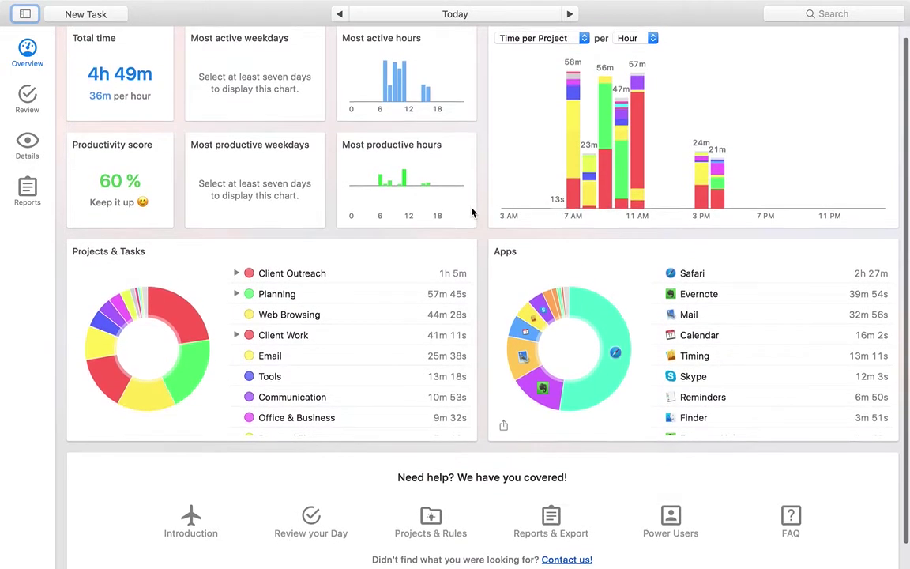
mouse_move(714, 190)
scroll(545, 237, "up", 1)
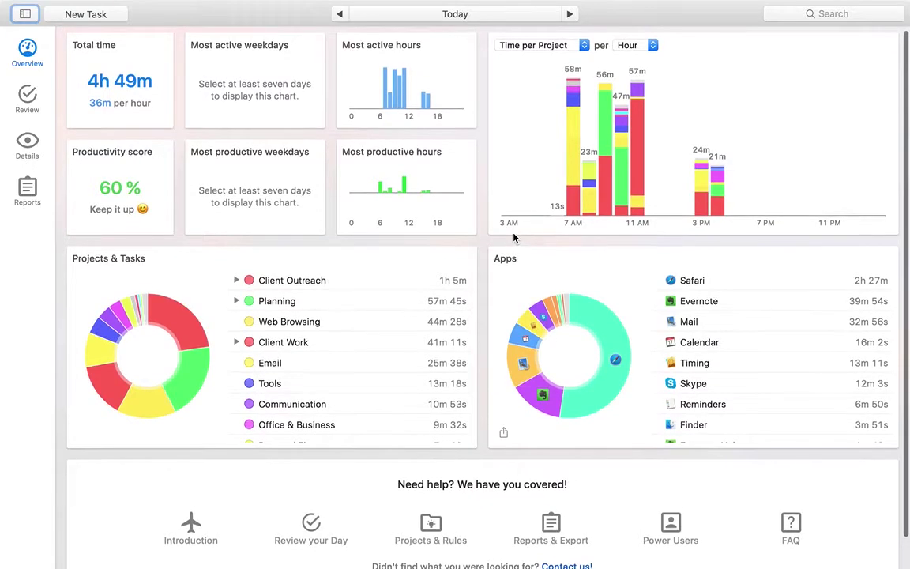
- Inspect the untracked early-afternoon gap in the Review timeline, and open a new task for the 8:23–9:03 AM gap, discarding it
left_click(27, 96)
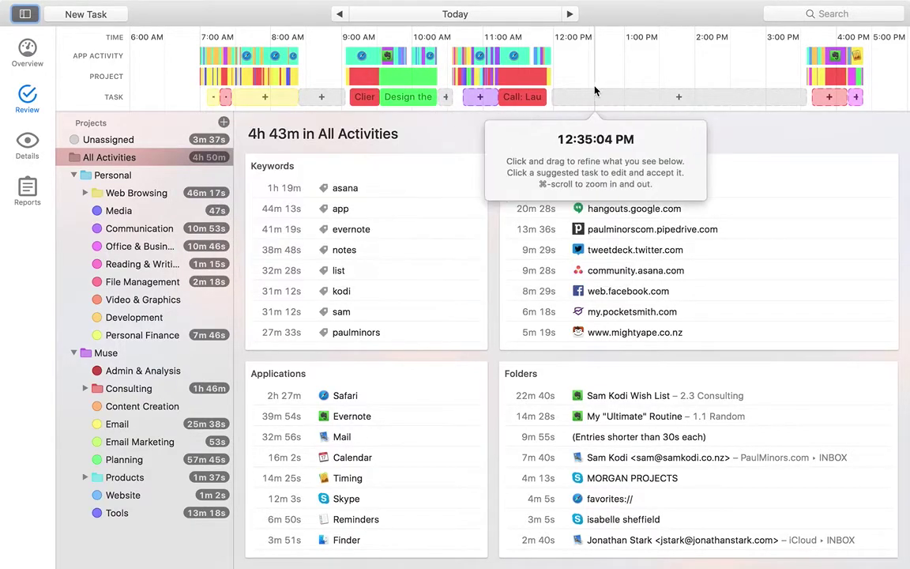
left_click(625, 83)
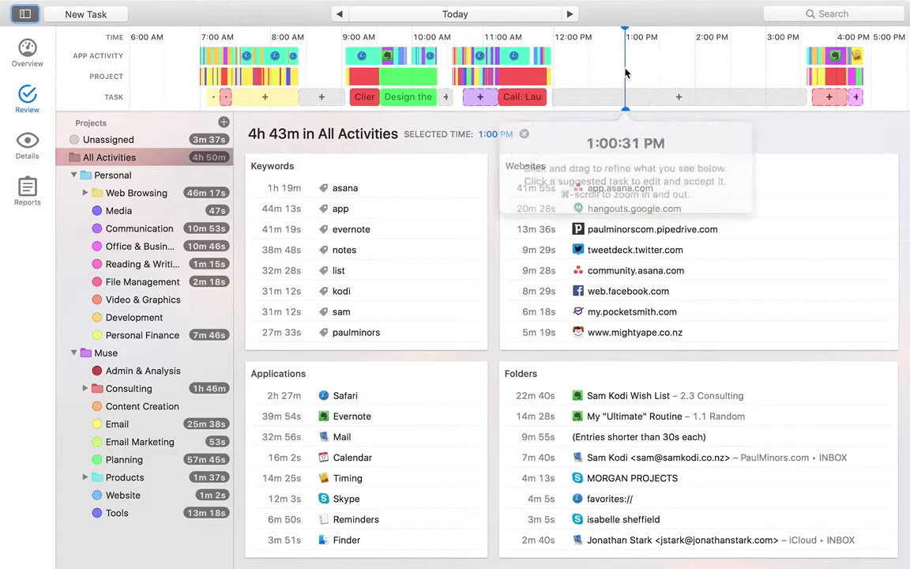
left_click(590, 75)
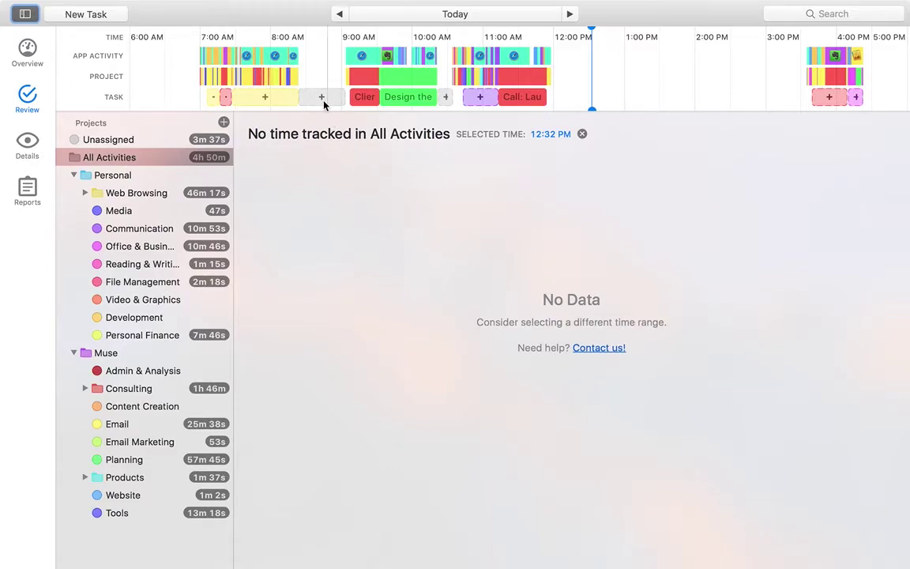
left_click(326, 100)
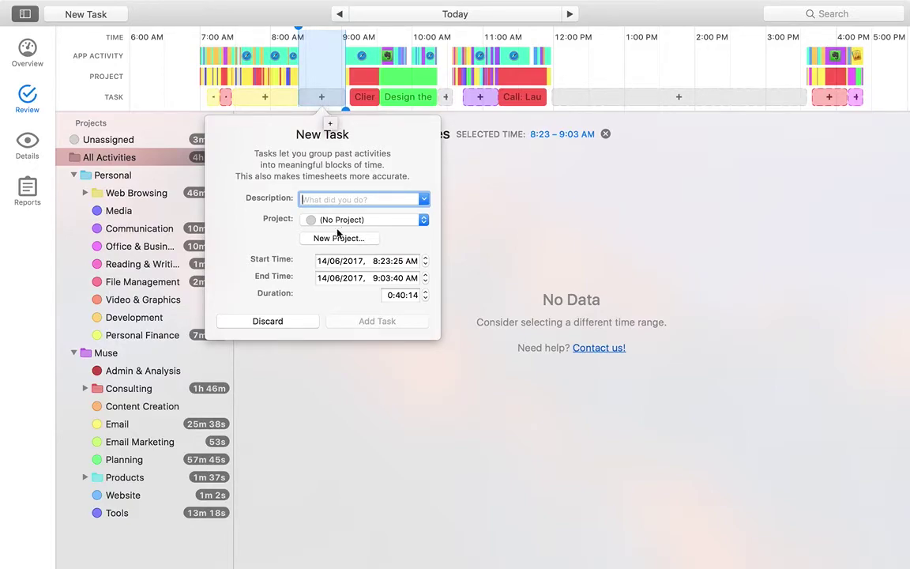
left_click(280, 319)
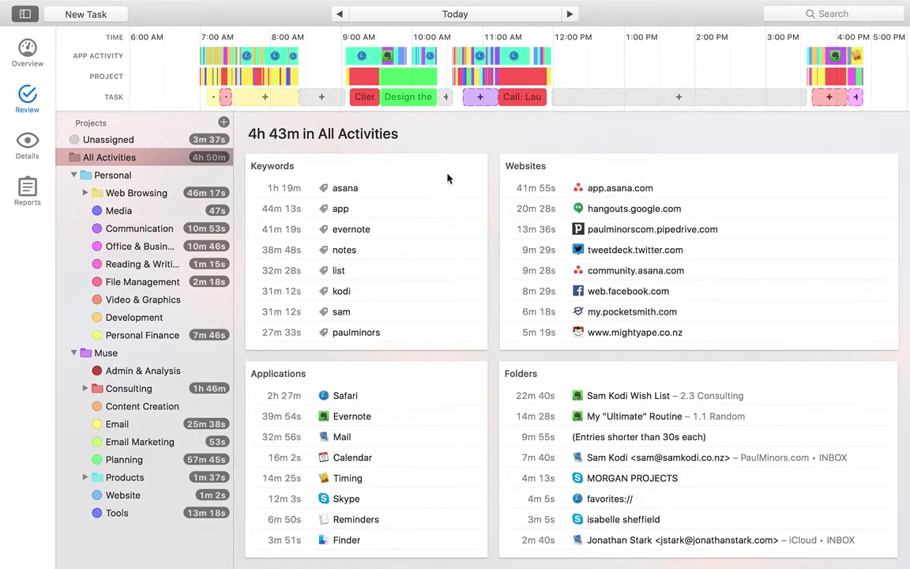
- Check today's Overview statistics and return to the Review timeline to inspect the Design the "ultimate" routine task
left_click(31, 52)
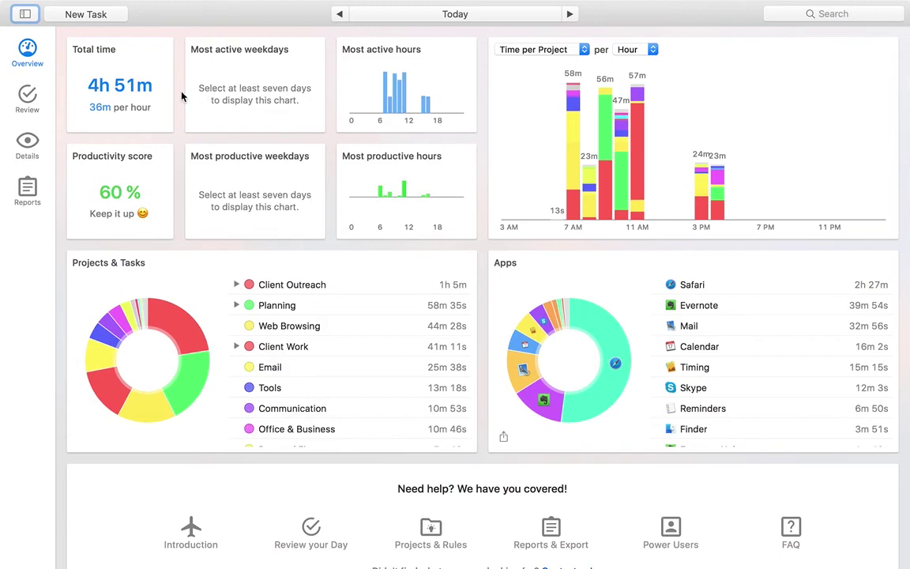
left_click(29, 94)
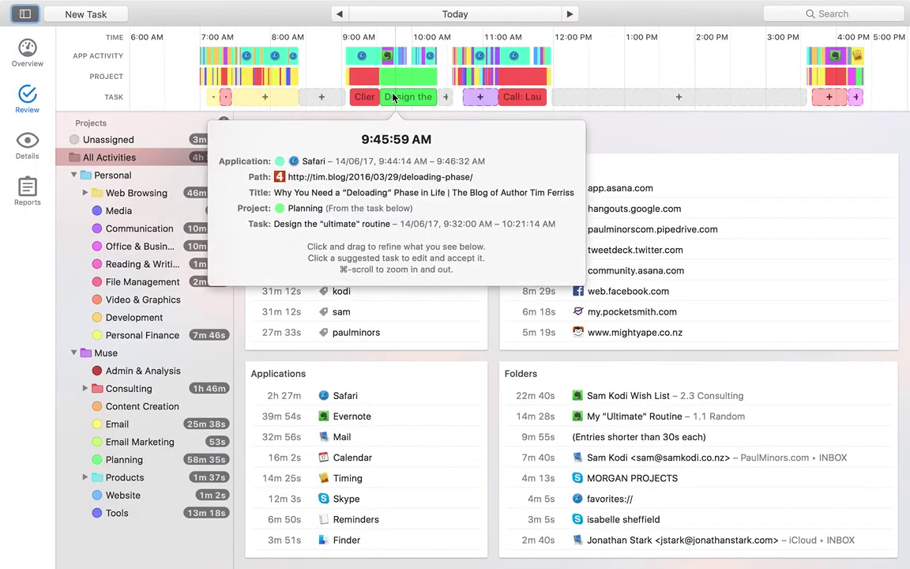